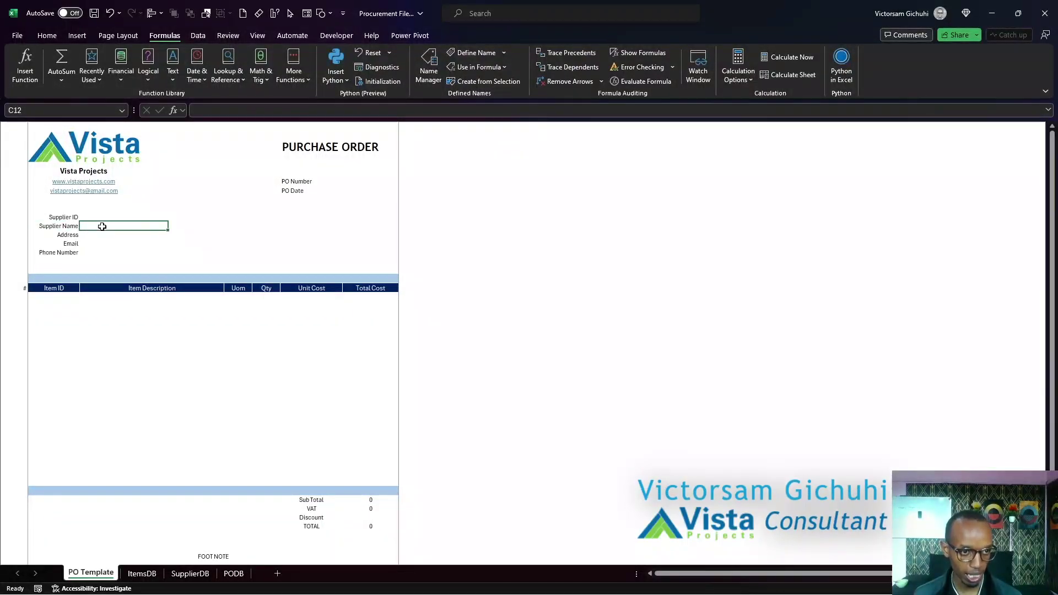
- Look over the supplier detail cells and select the Supplier Name entry cell C12
click(72, 217)
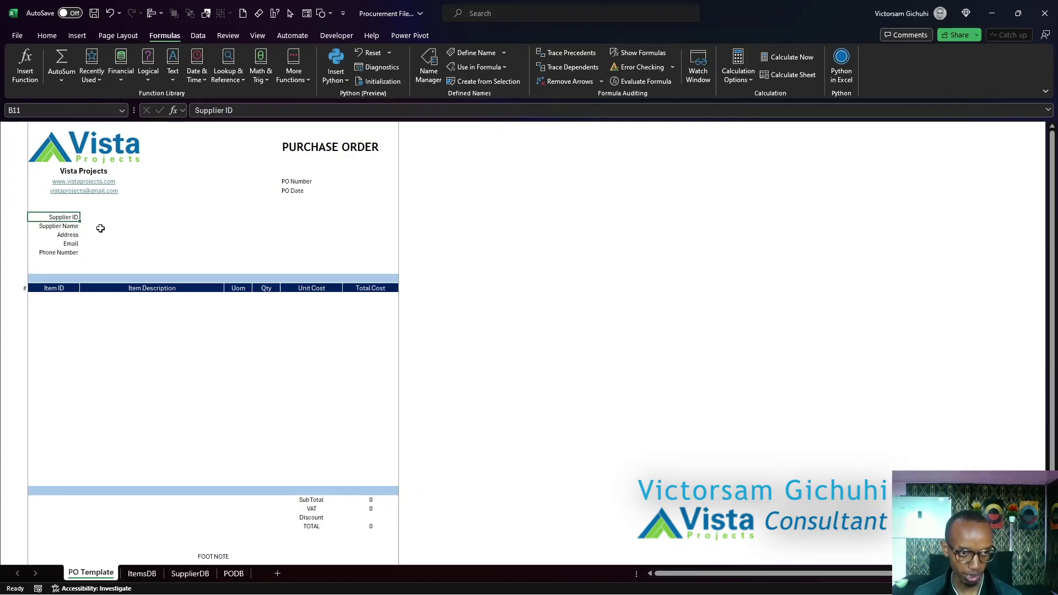
click(100, 228)
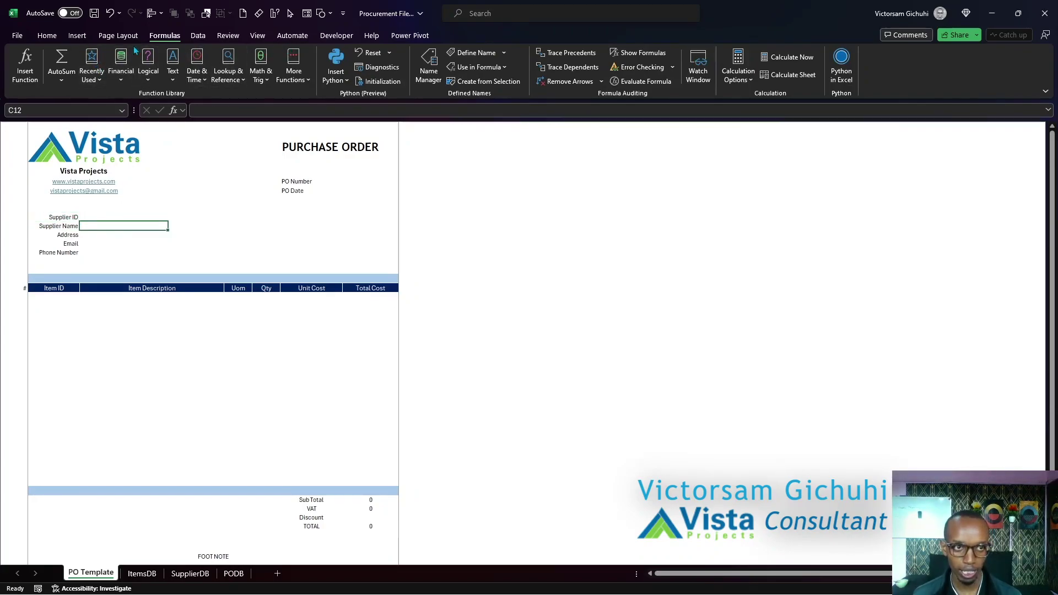
click(94, 250)
click(93, 217)
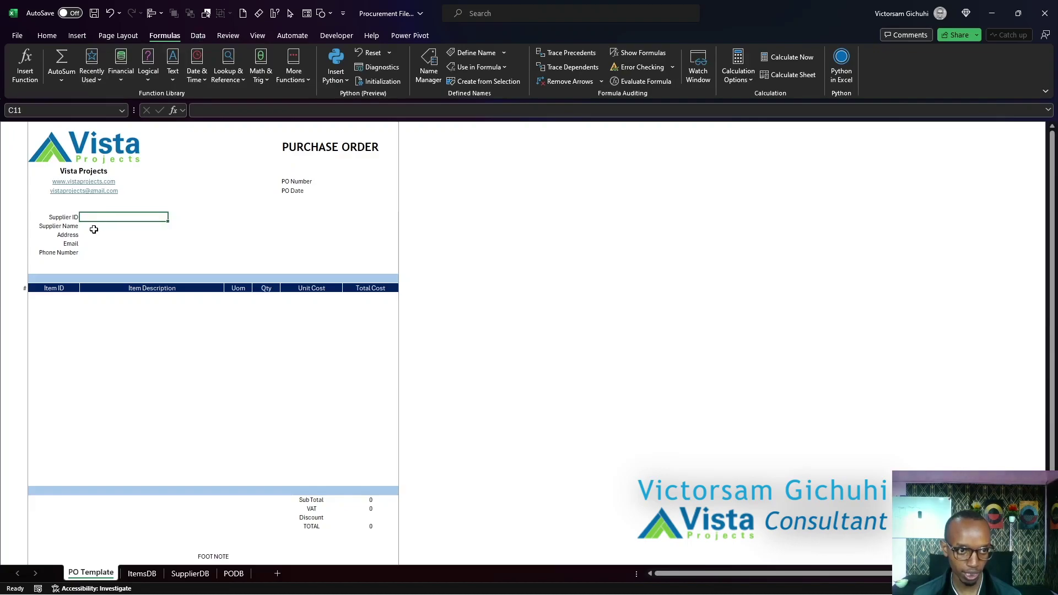
click(94, 226)
- Restrict C12 to a list validation sourced from the SupplierNames named range
click(198, 35)
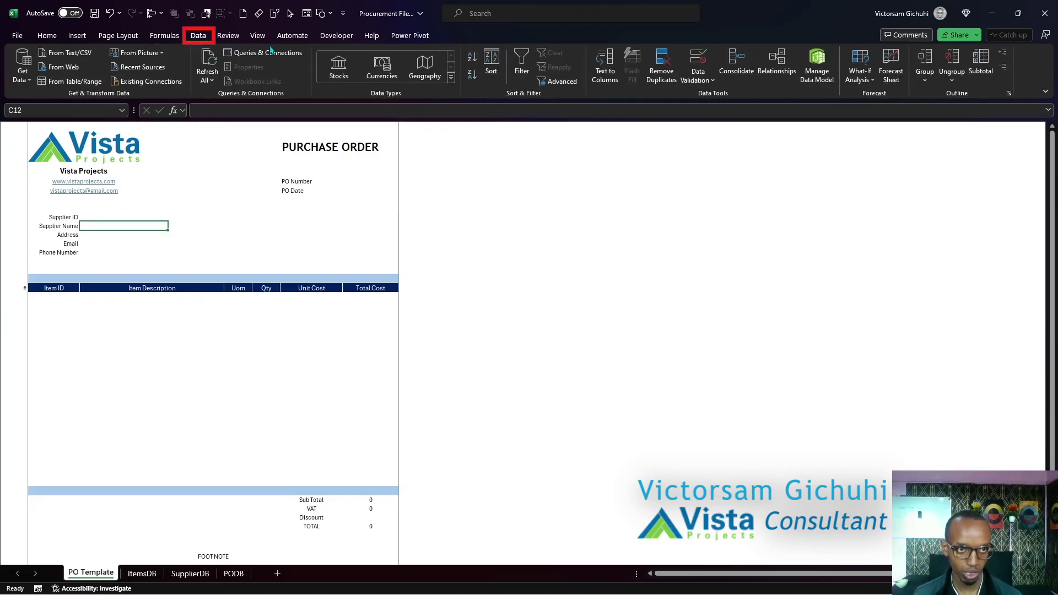
click(705, 77)
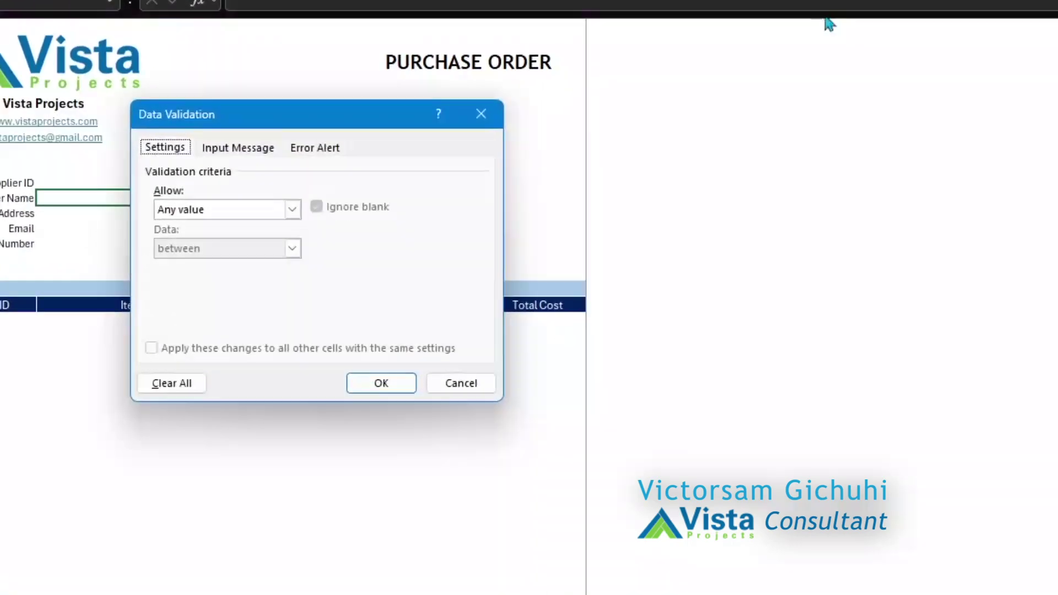
click(292, 209)
click(234, 264)
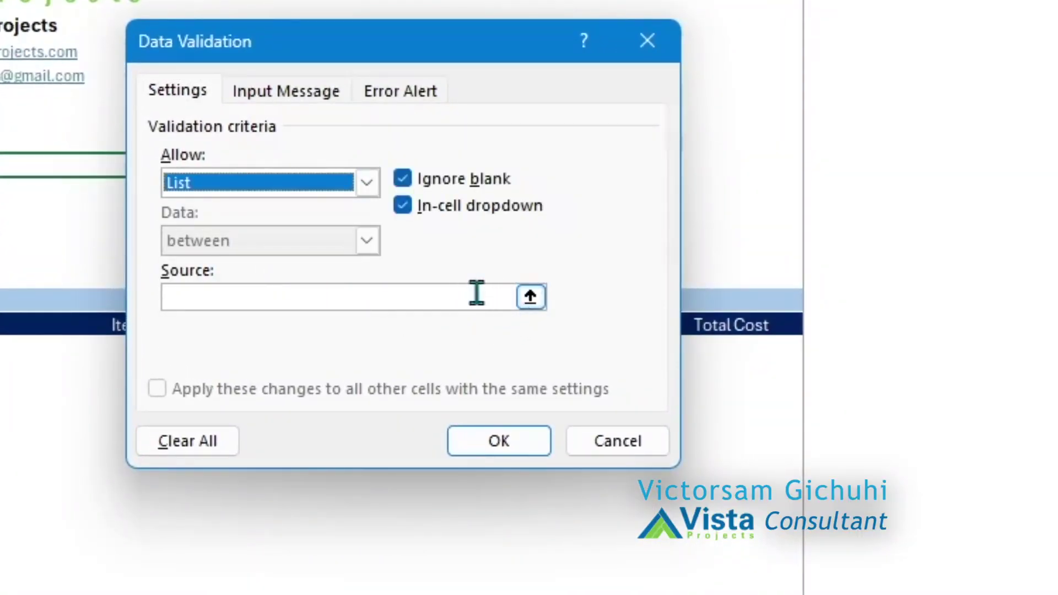
click(437, 295)
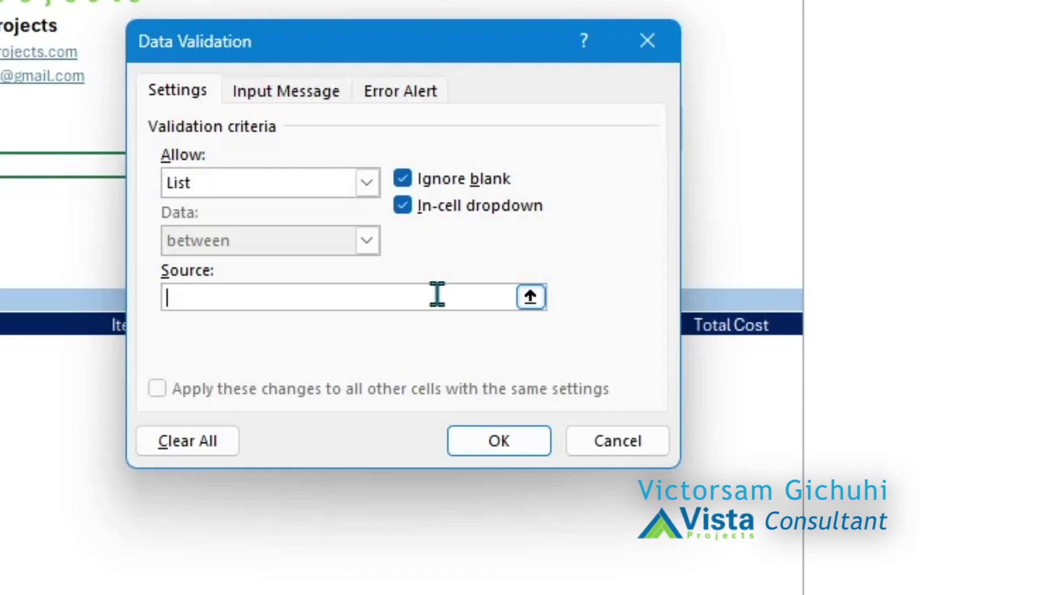
text(=)
key(BackSpace)
key(F3)
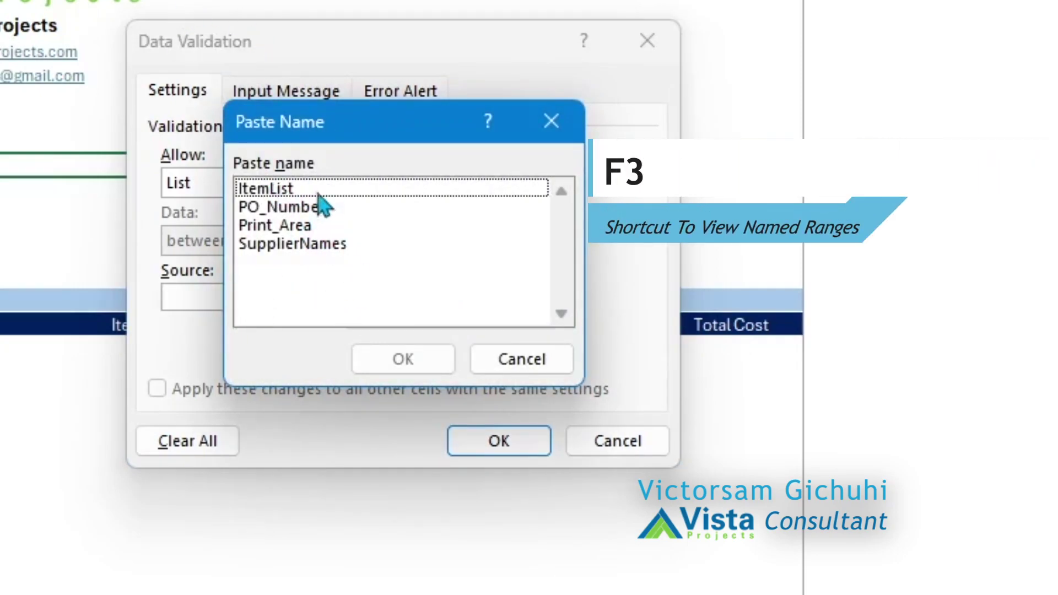
click(316, 192)
click(318, 245)
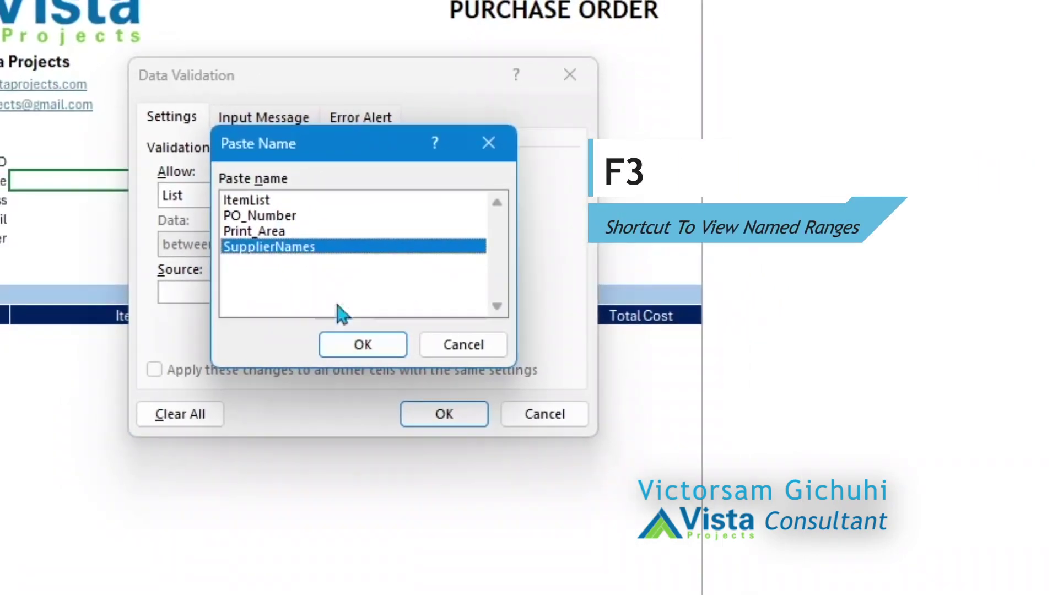
click(362, 344)
click(444, 413)
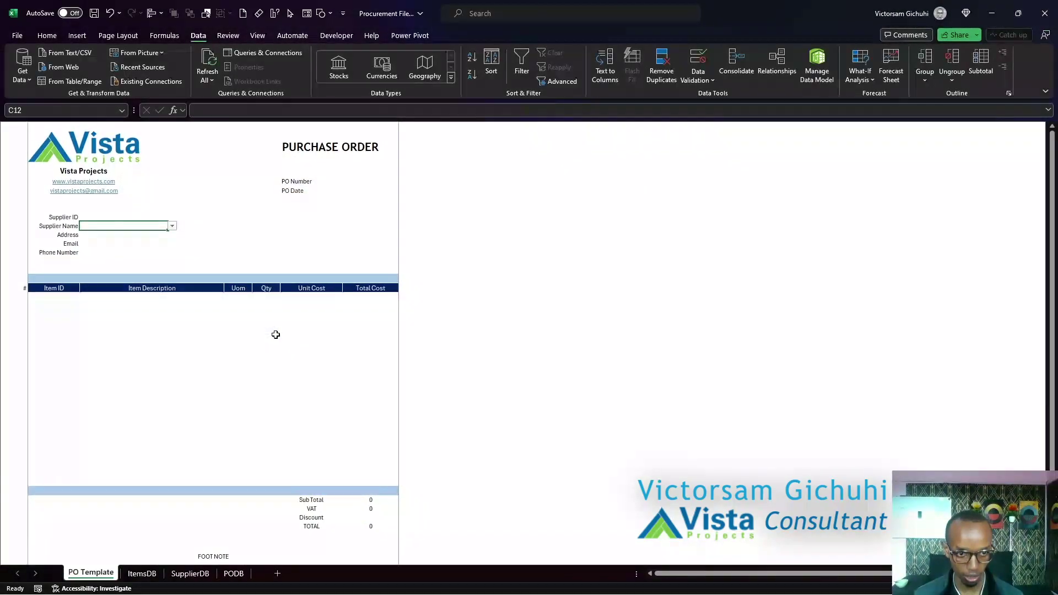
- Test the Supplier Name dropdown and choose Prime Movers as the supplier
click(172, 226)
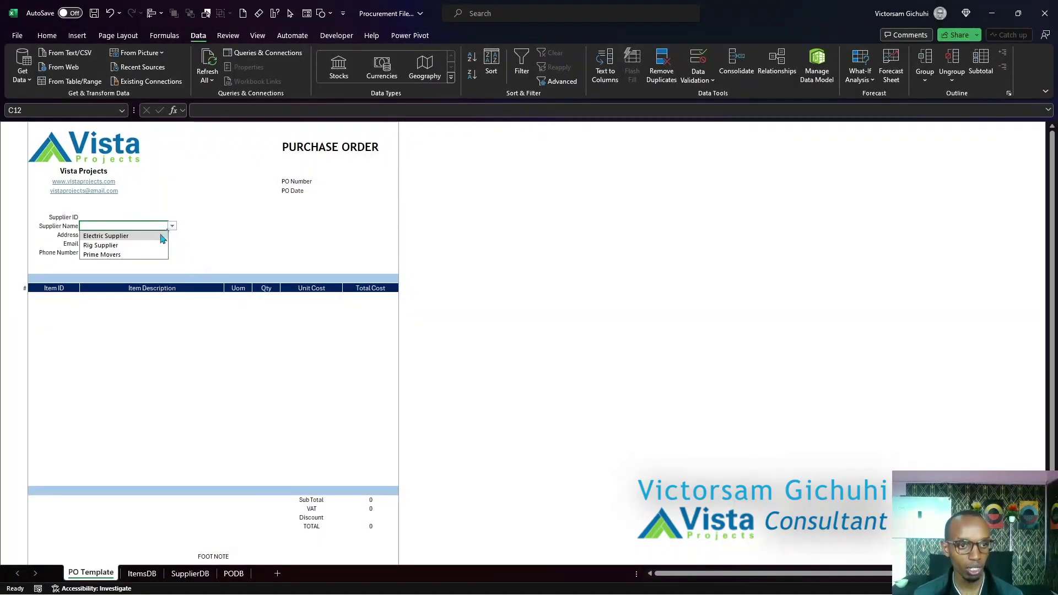
click(145, 247)
click(172, 226)
click(139, 254)
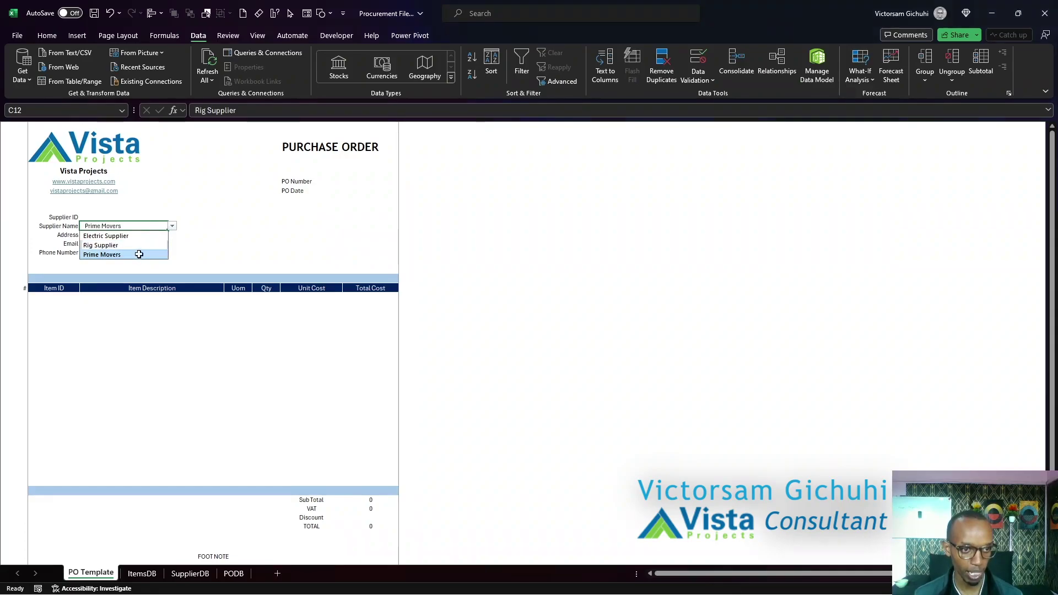
- Give Item Description cell C20 a list validation sourced from the ItemList named range
click(151, 297)
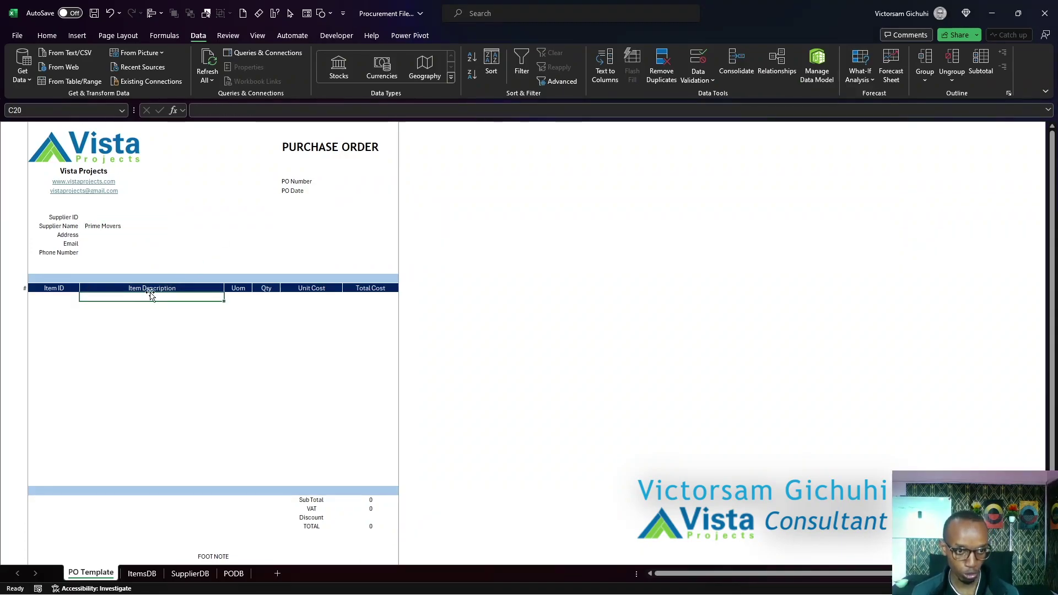
click(698, 59)
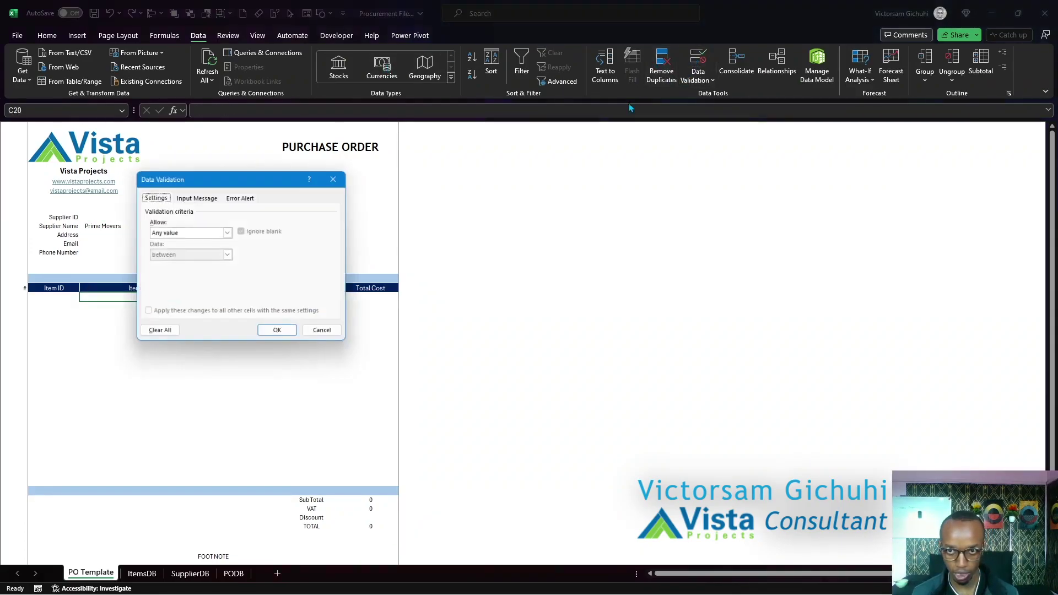
click(333, 179)
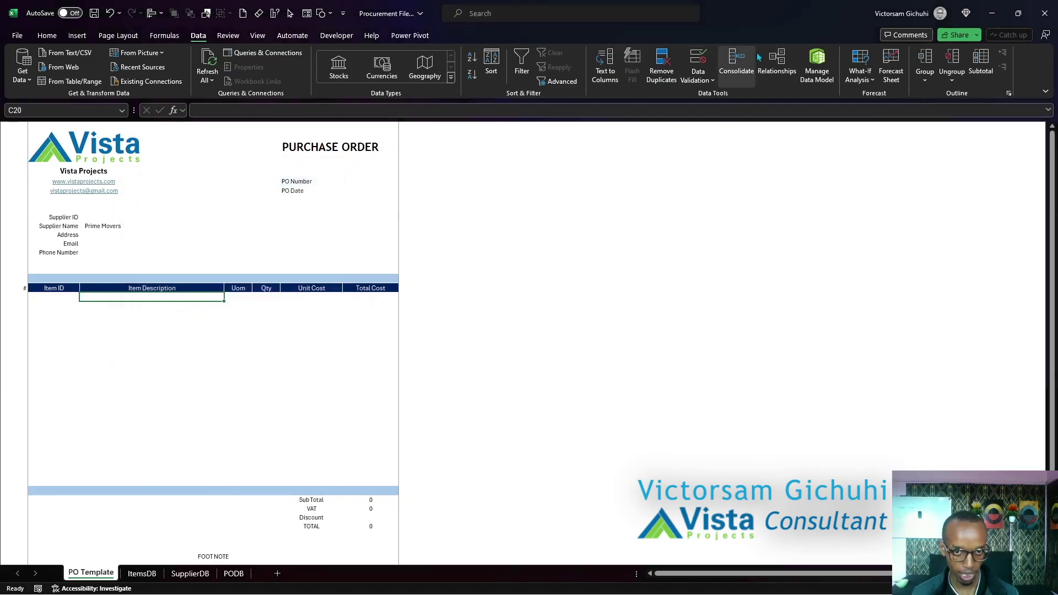
click(697, 59)
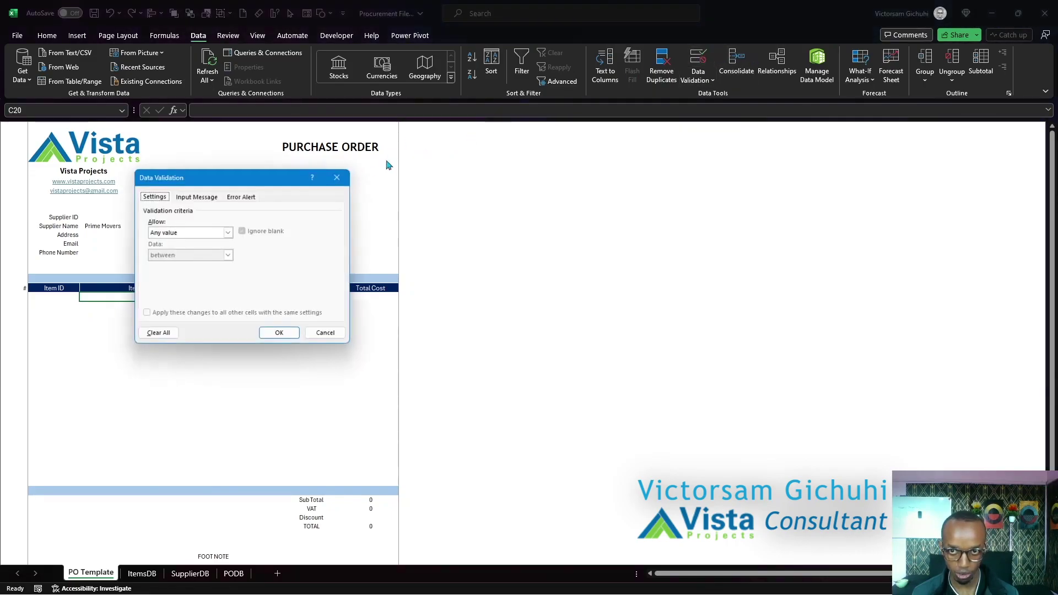
click(229, 233)
click(200, 265)
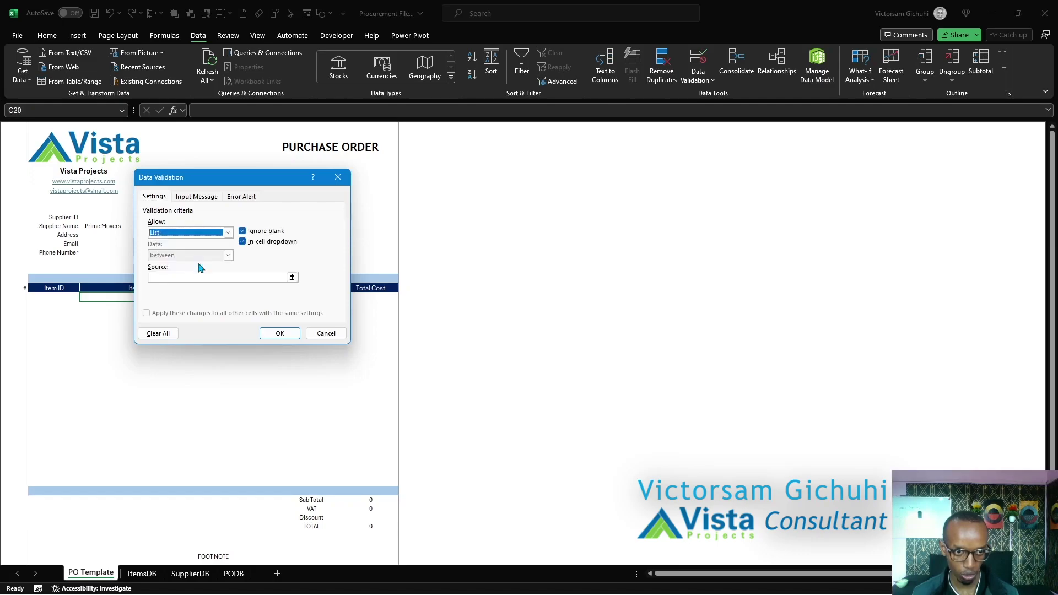
click(199, 277)
key(F3)
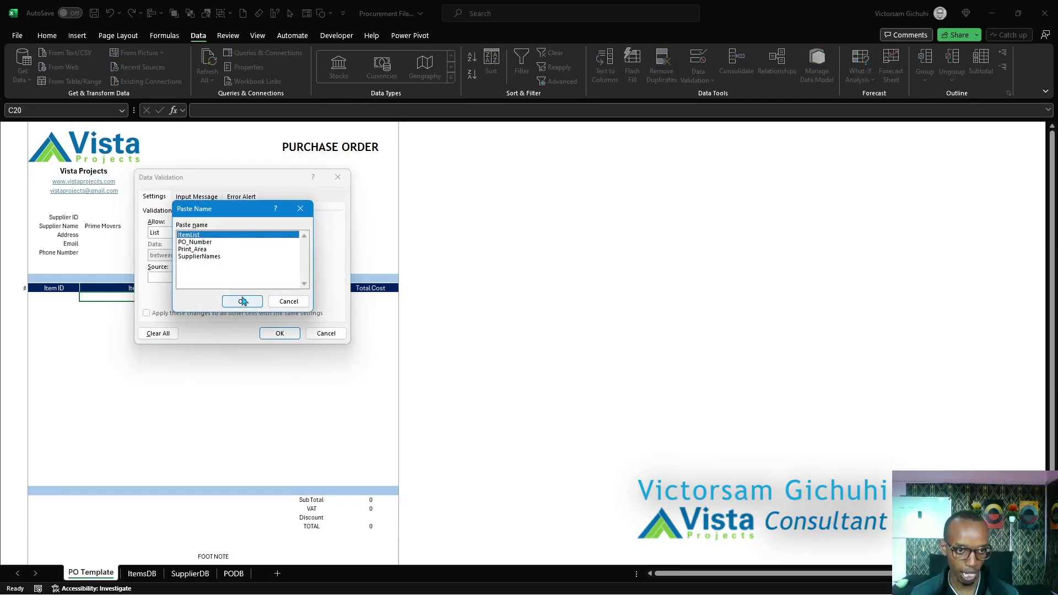
click(241, 301)
click(280, 333)
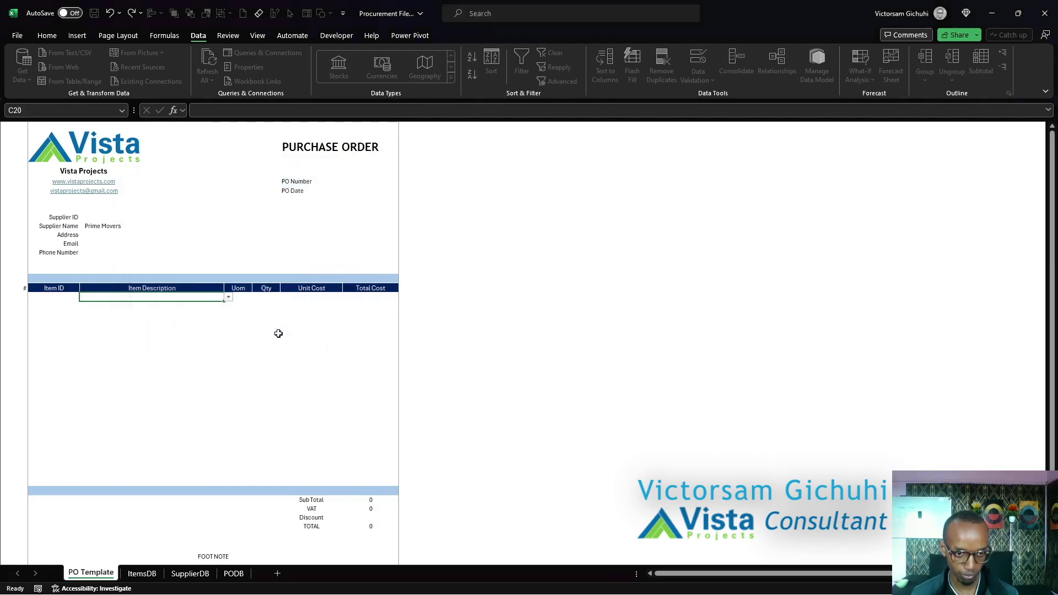
- Check the cells around C20 in the Item Description column
click(212, 335)
click(184, 298)
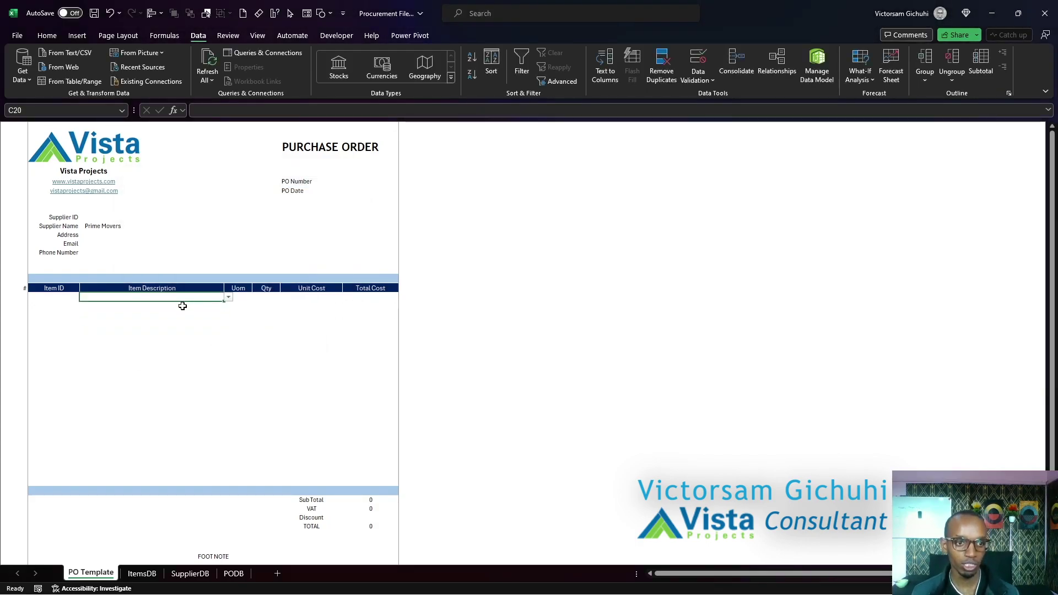
click(177, 314)
- Apply the ItemList dropdown validation to the remaining Item Description rows from C21 down
click(172, 331)
click(169, 304)
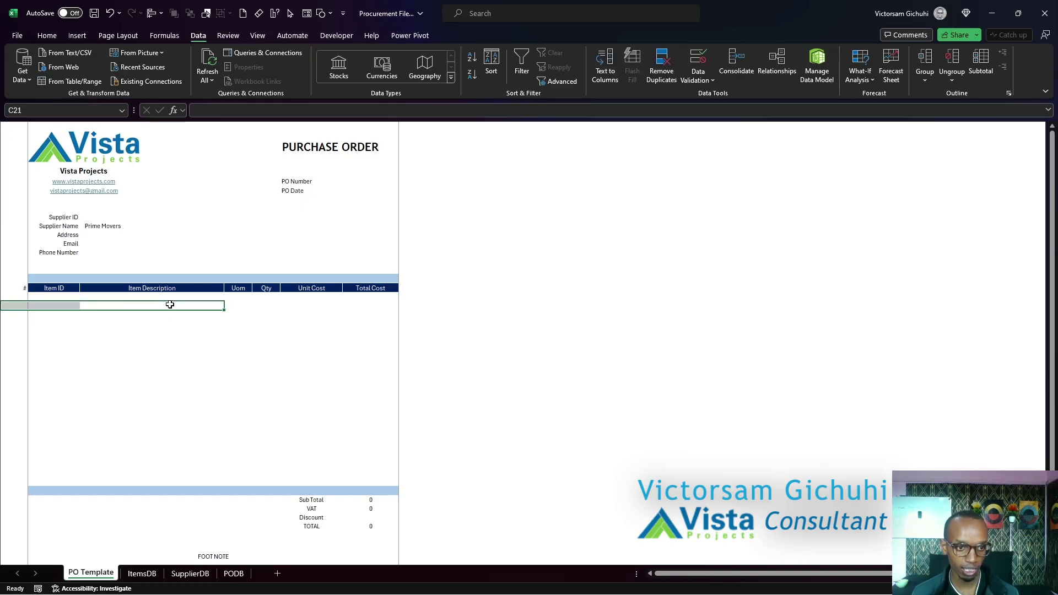
drag(177, 305, 170, 486)
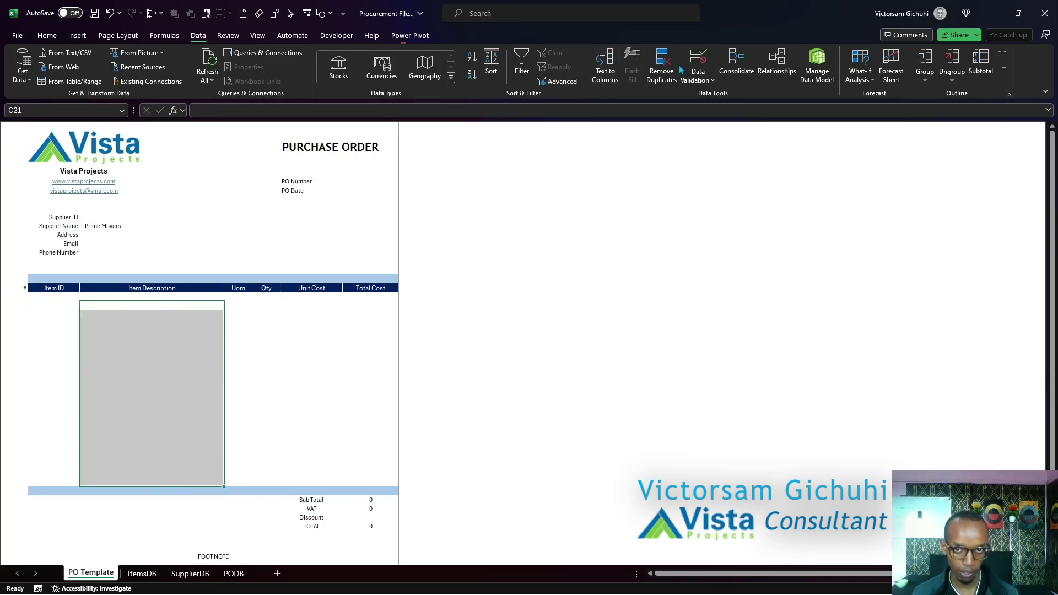
click(698, 60)
click(228, 233)
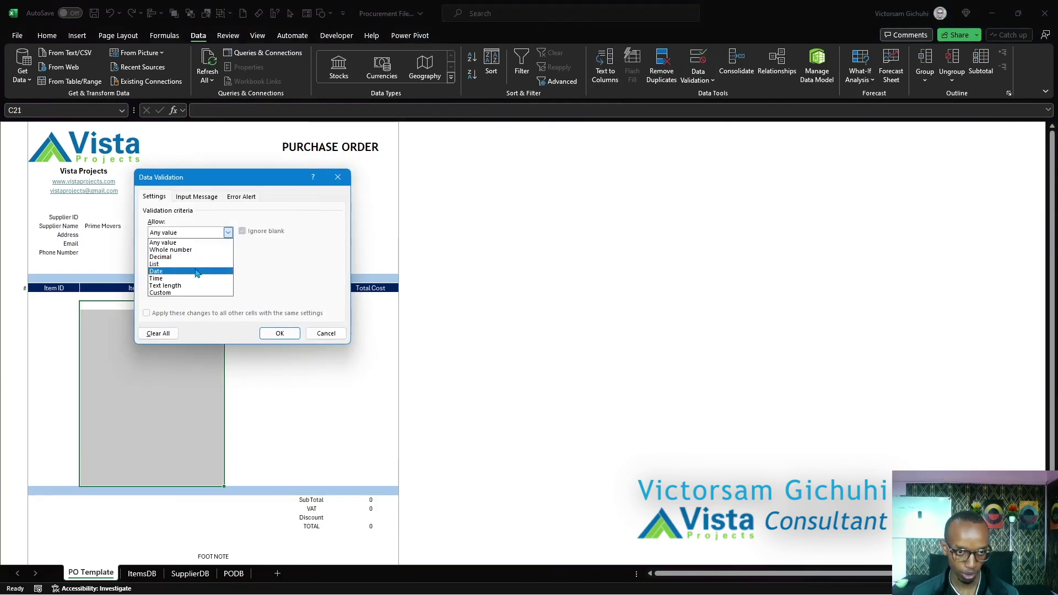
click(166, 264)
click(198, 278)
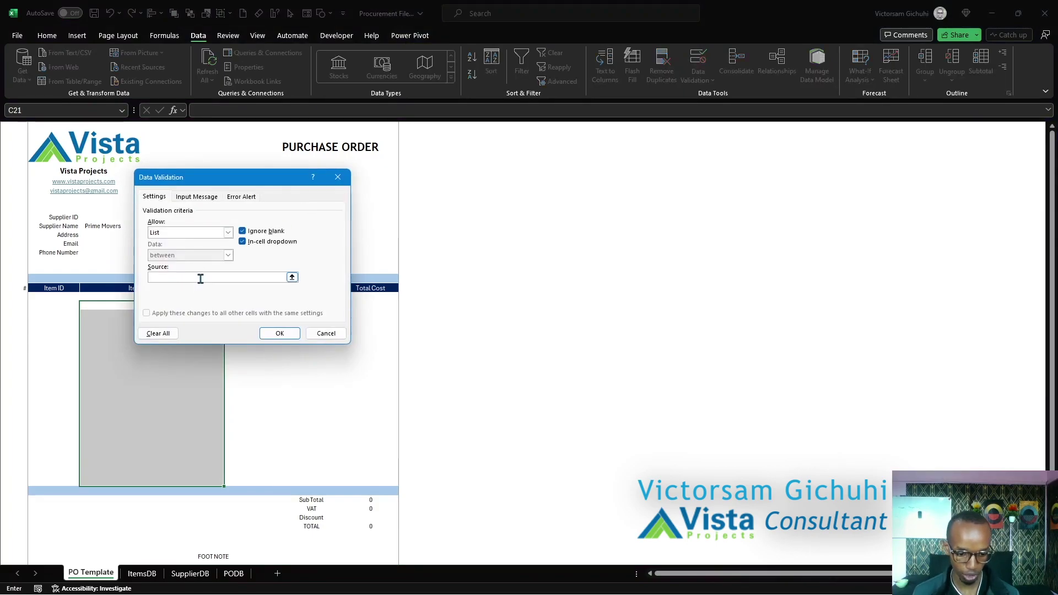
key(F3)
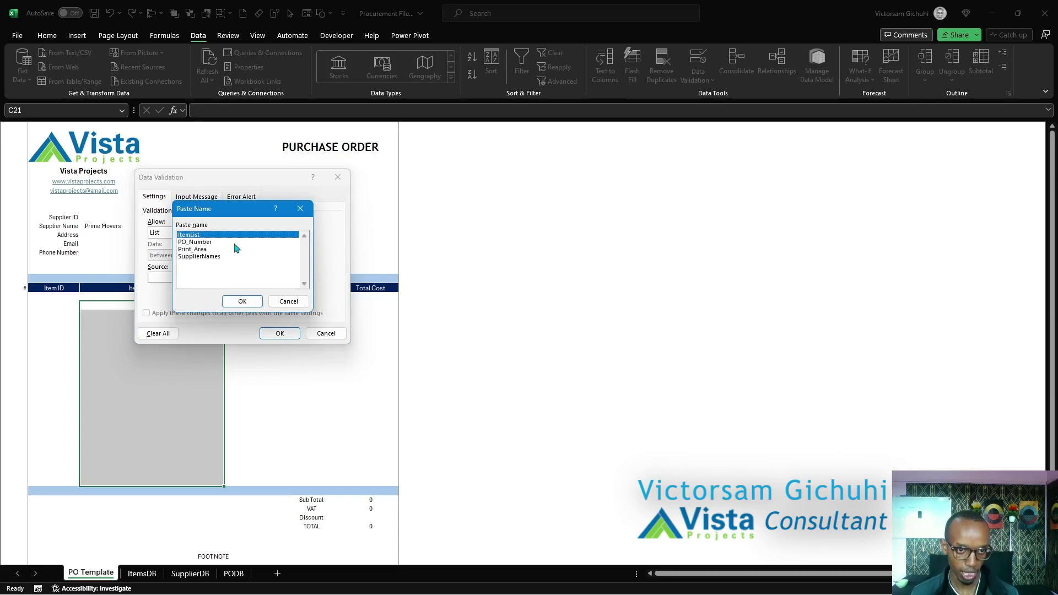
click(242, 301)
click(279, 333)
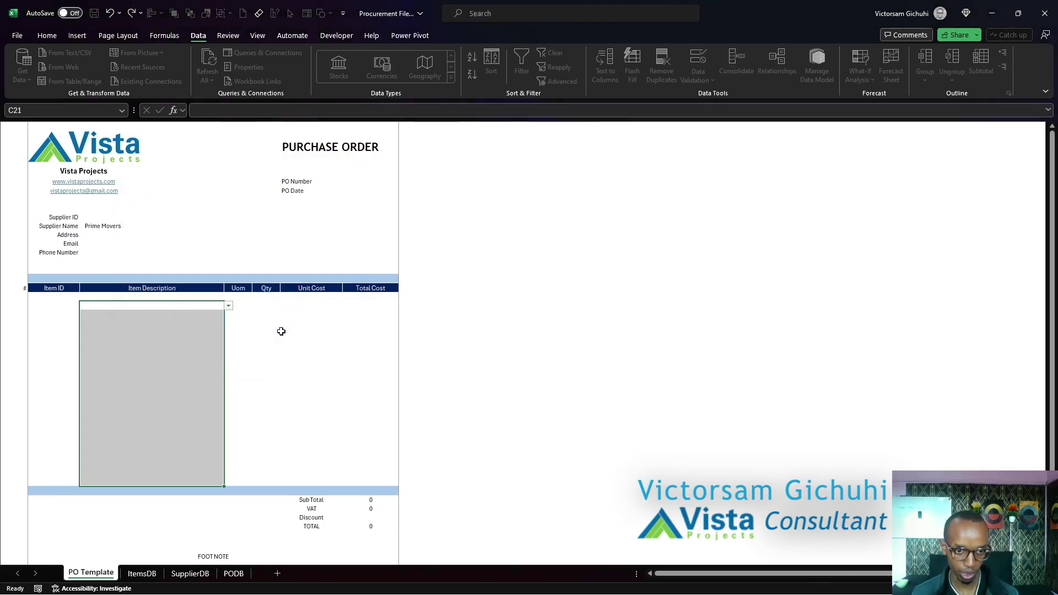
- Choose Hydrogen Tanks as the first item, then review the supplier detail cells
click(161, 305)
click(328, 181)
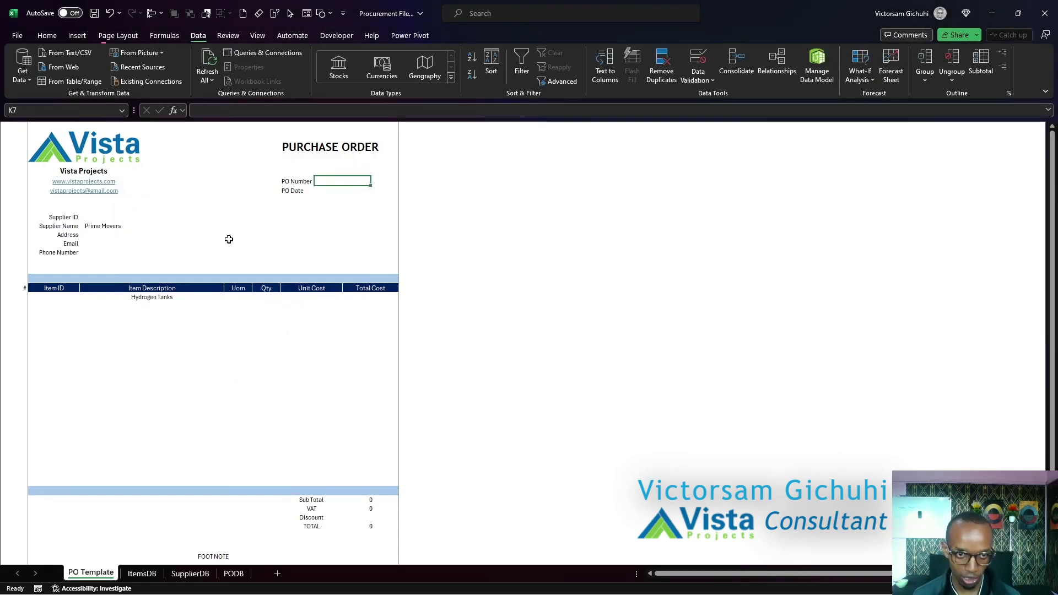
click(113, 225)
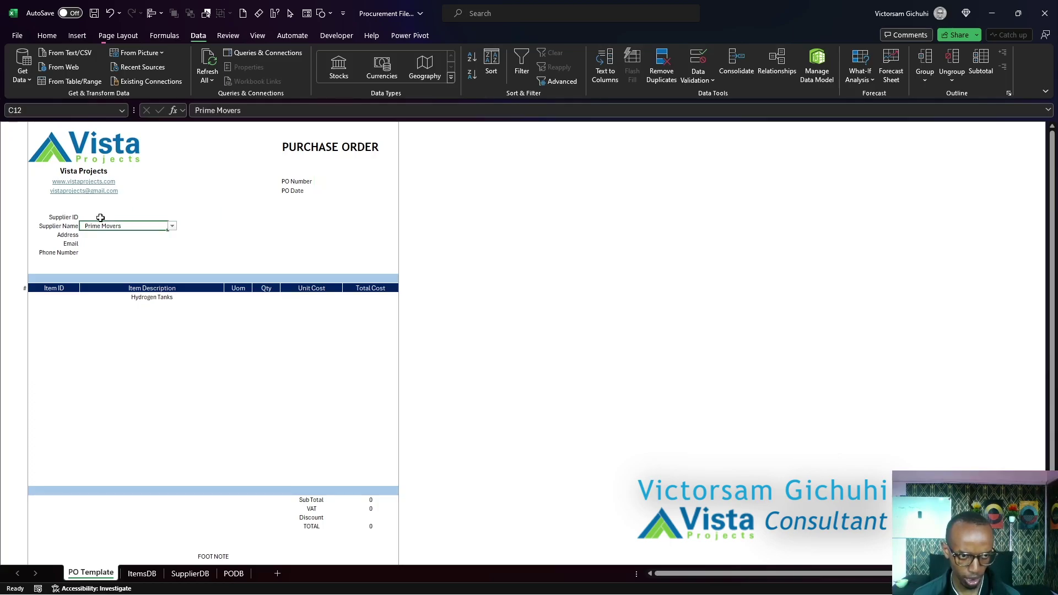
key(Up)
key(Down)
key(Down)
key(Down)
key(Up)
key(Up)
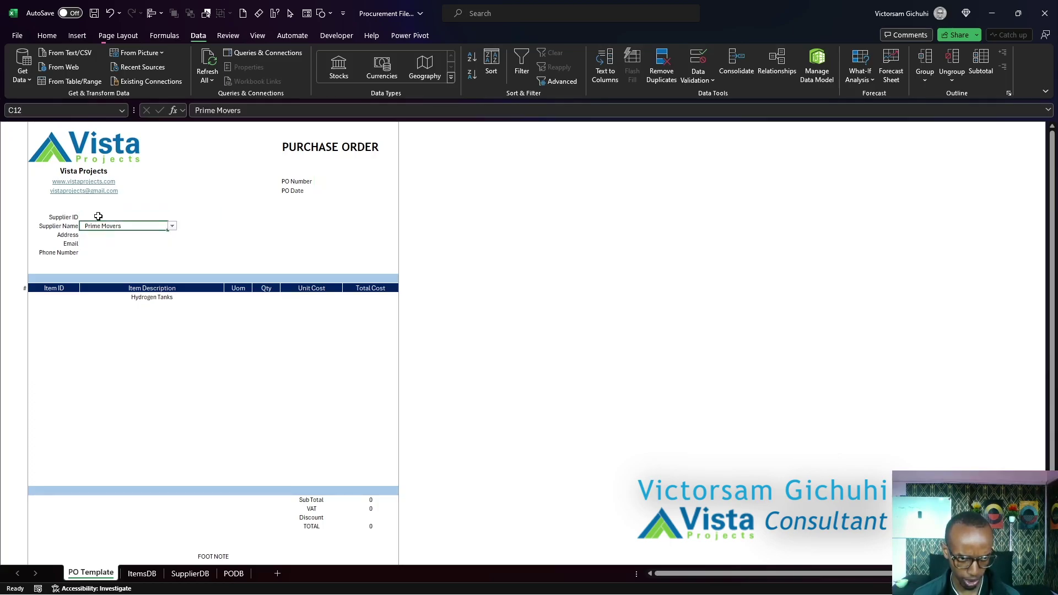
key(Down)
- Start the Address formula in C13 as =XLOOKUP( with absolute lookup value $C$12
click(482, 228)
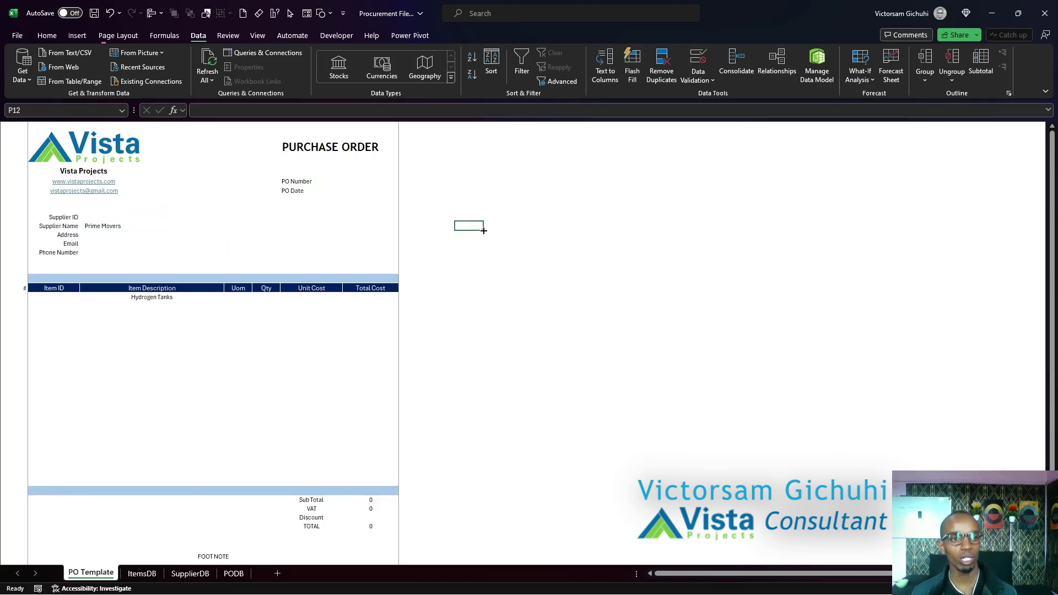
text(XLOOKUP)
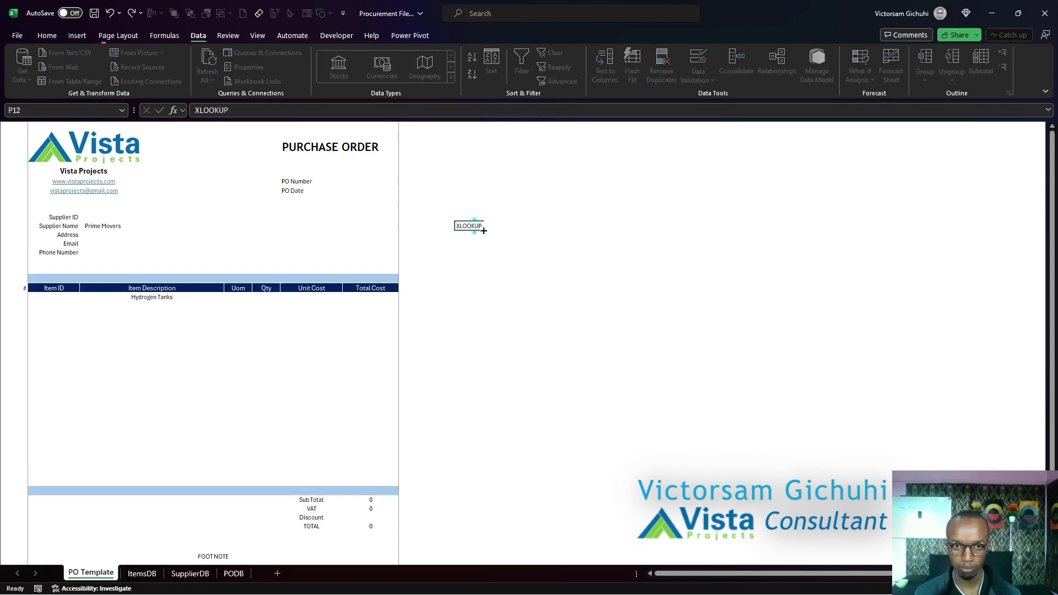
click(89, 236)
text(=)
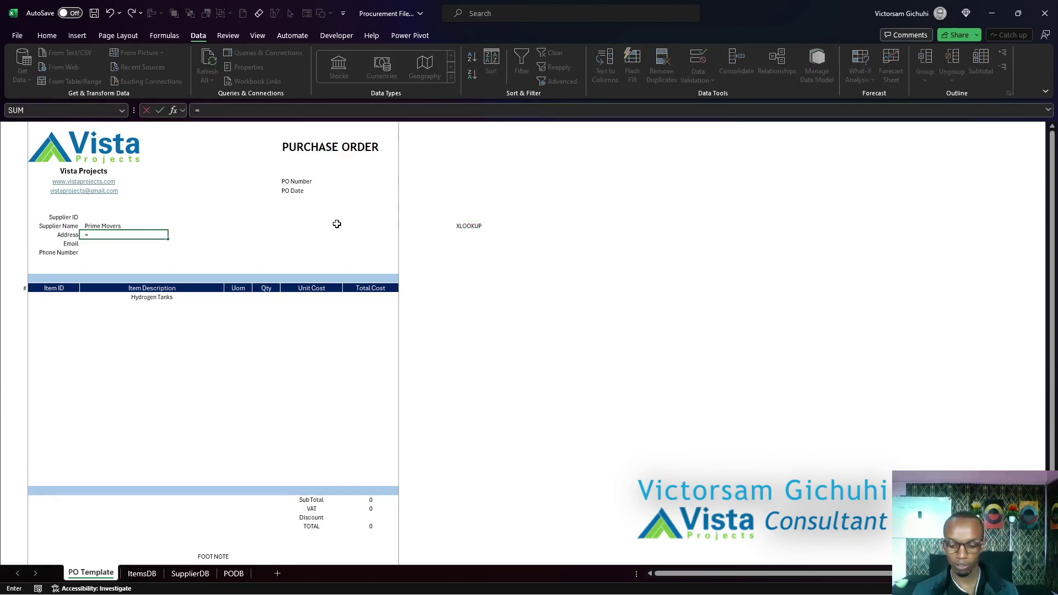
text(XLOOKUP()
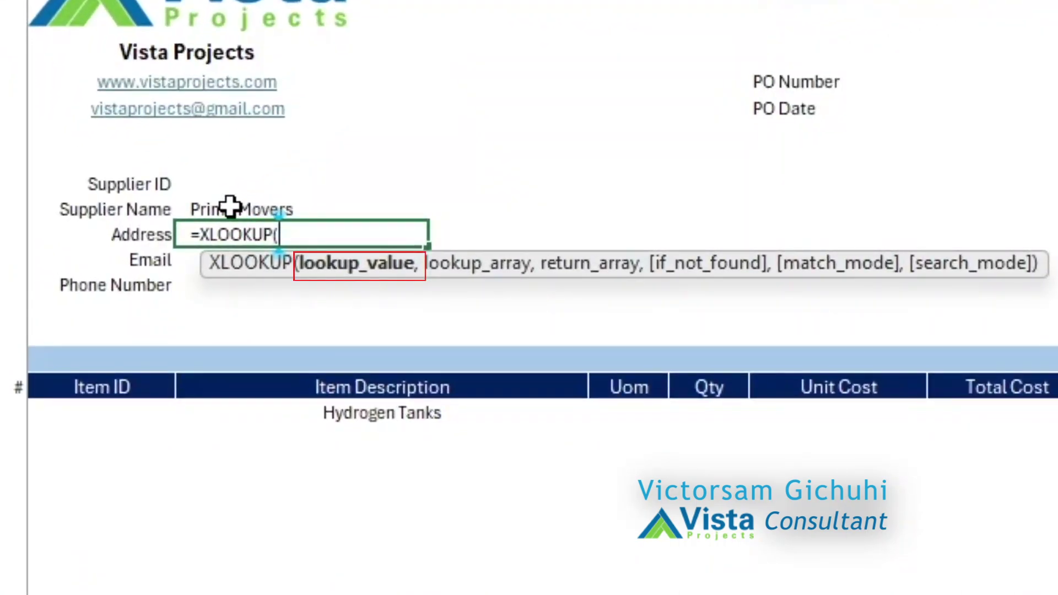
click(230, 207)
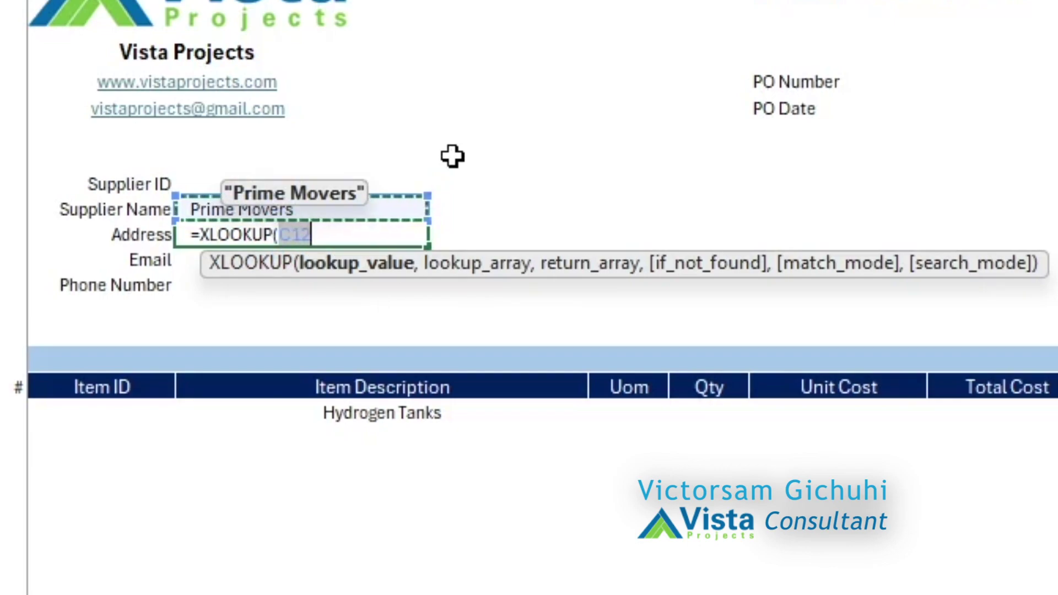
key(F4)
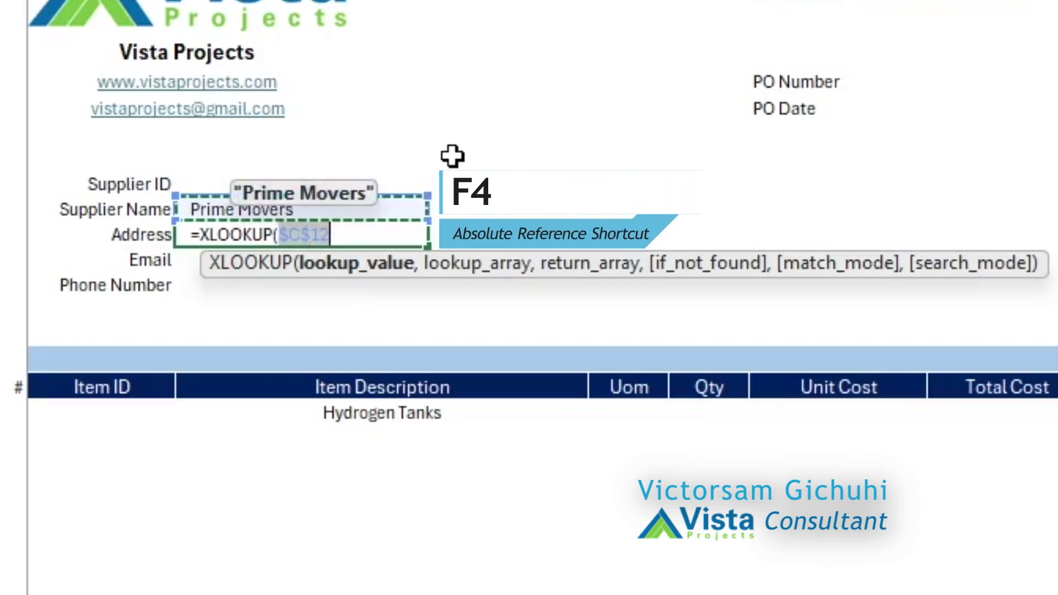
text(,)
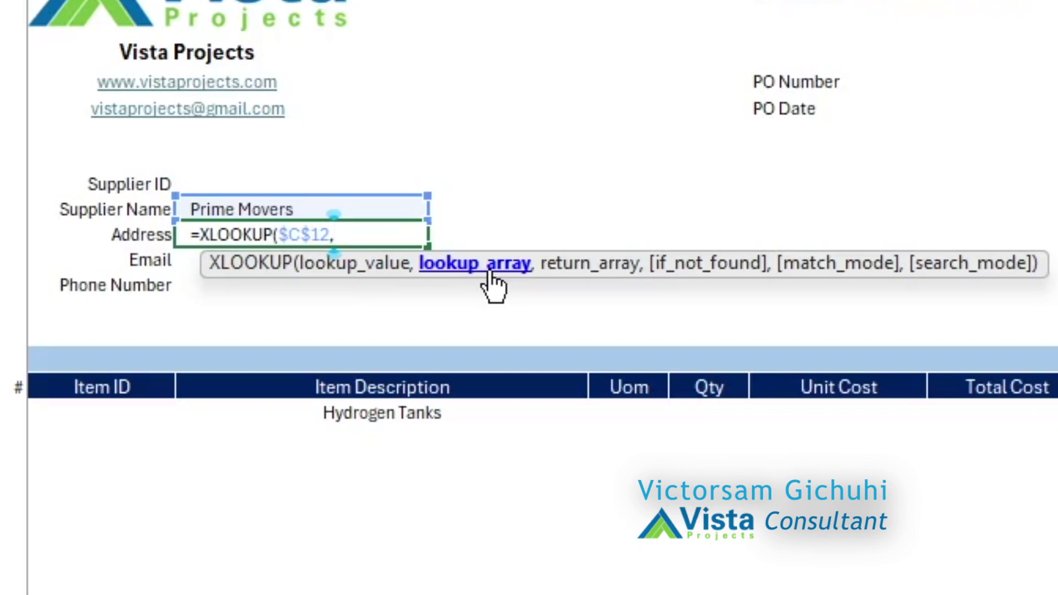
- Add SupplierDB[Supplier Name] as the XLOOKUP lookup array
text(SUPPL)
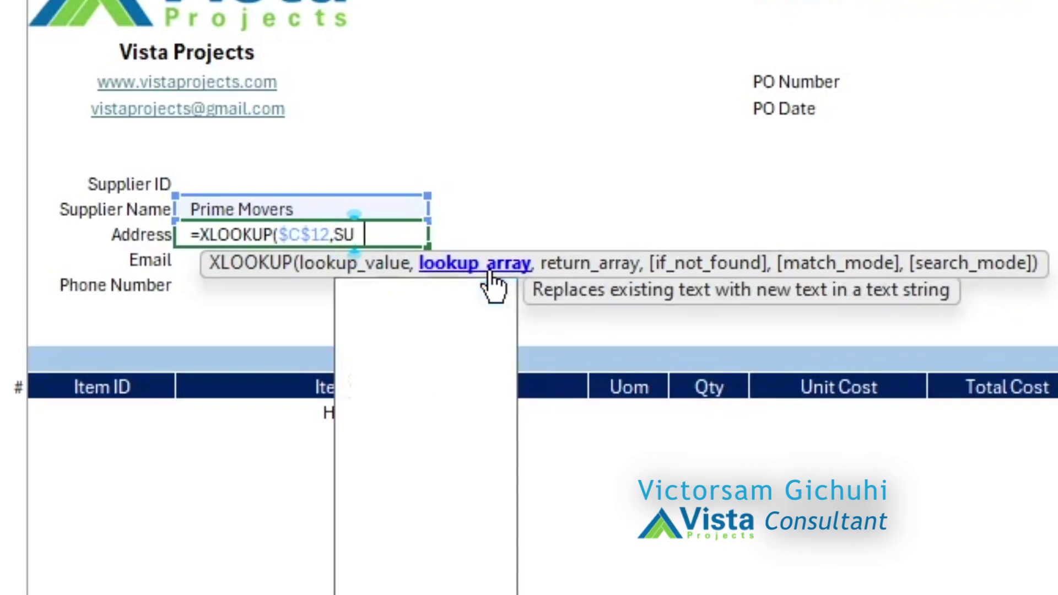
double_click(494, 292)
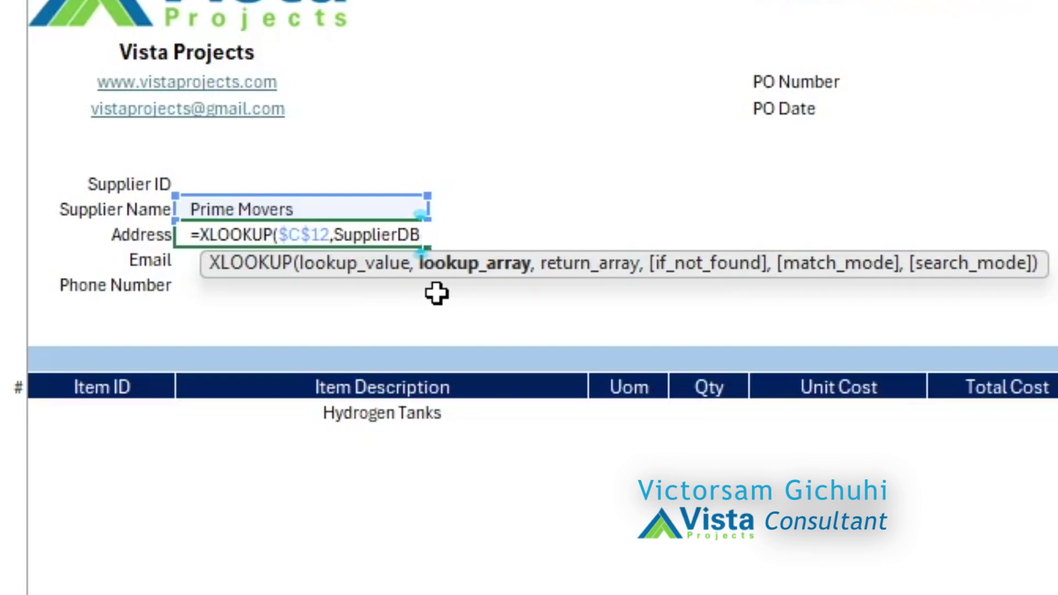
text([)
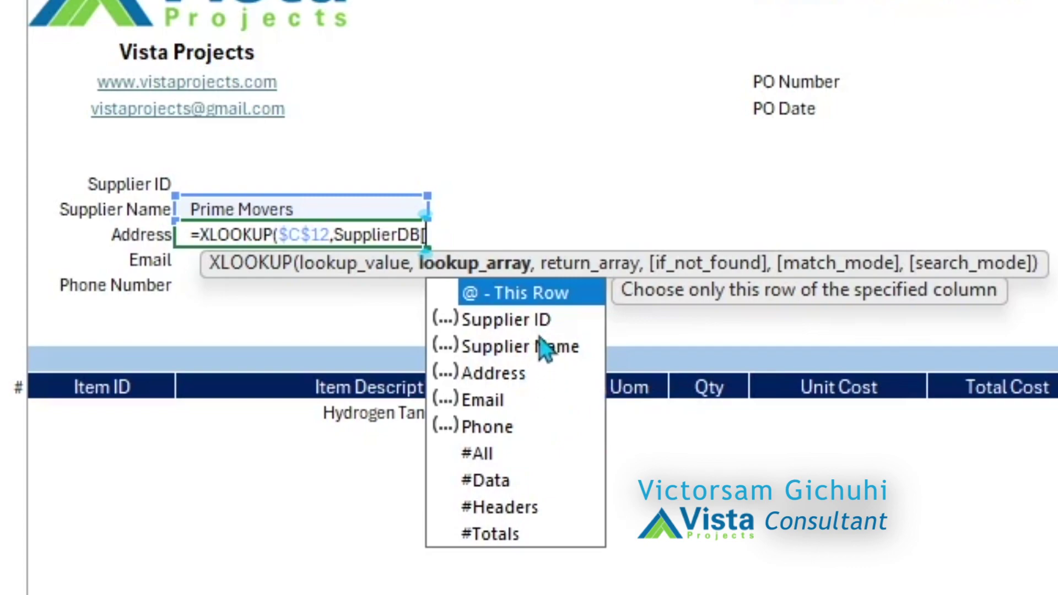
click(545, 352)
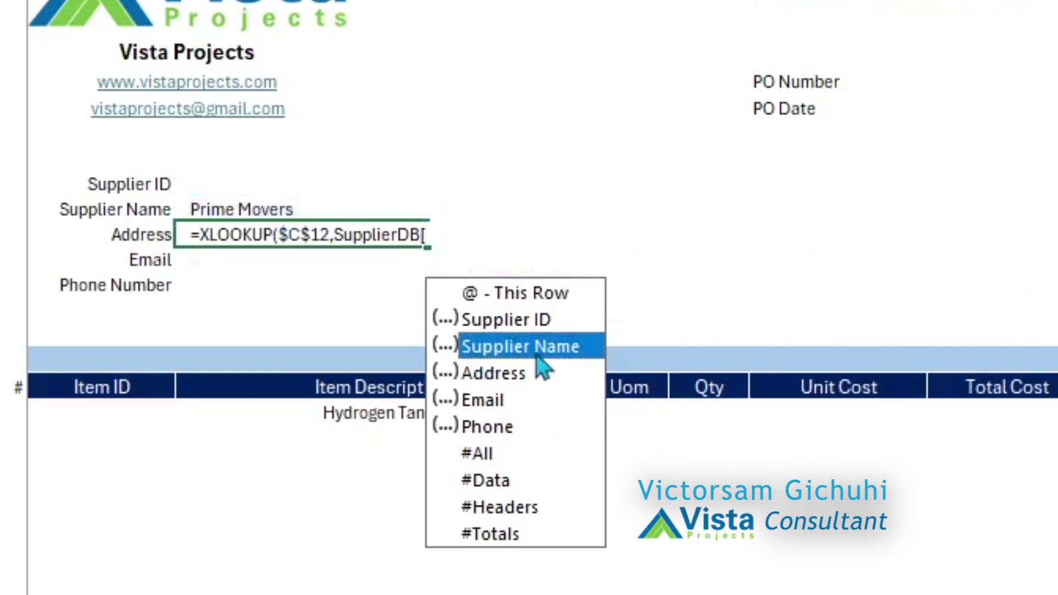
double_click(503, 353)
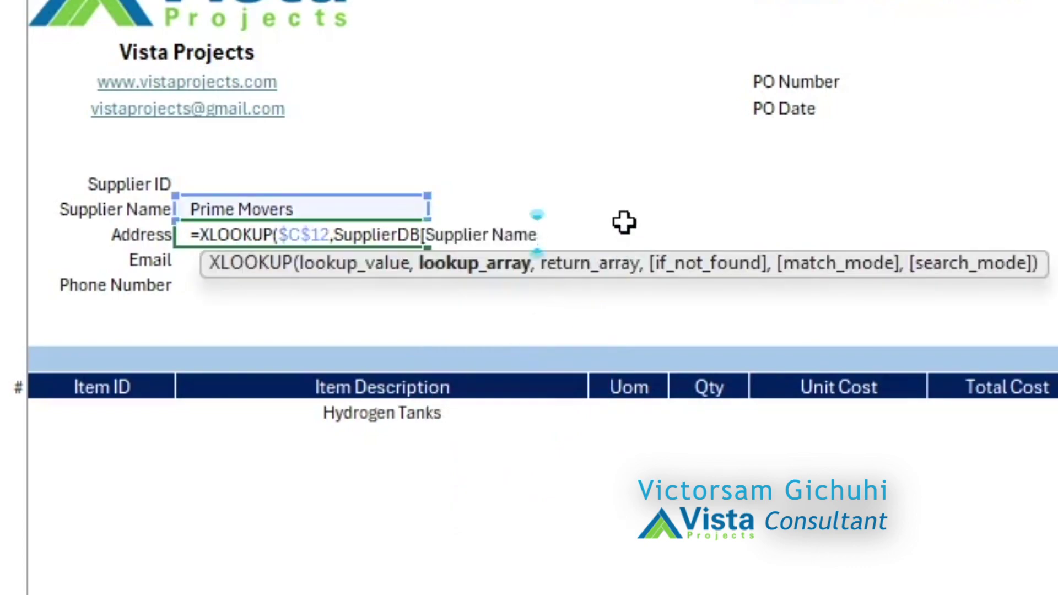
text(])
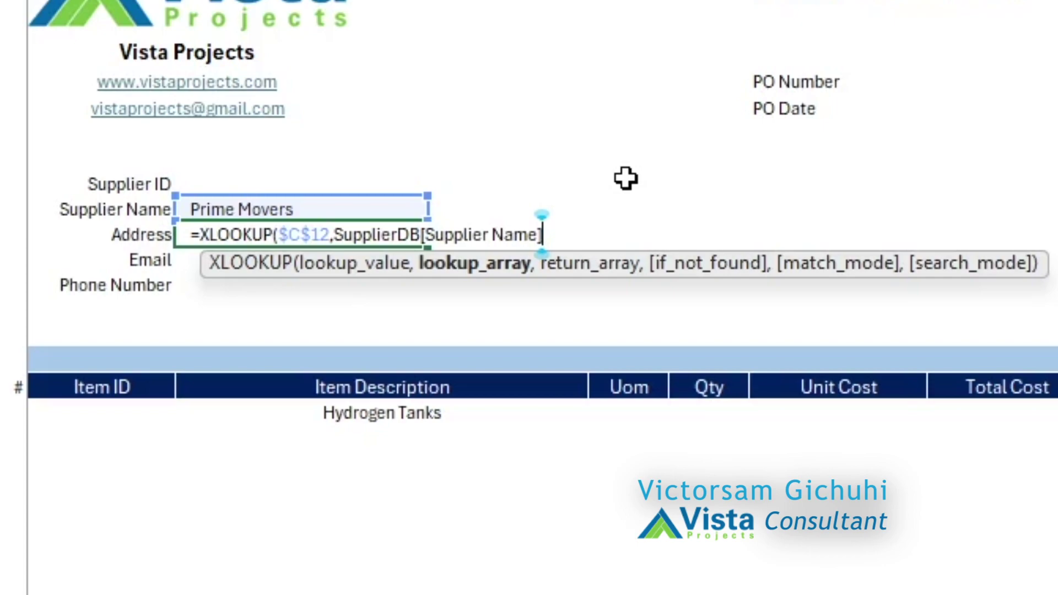
text(,)
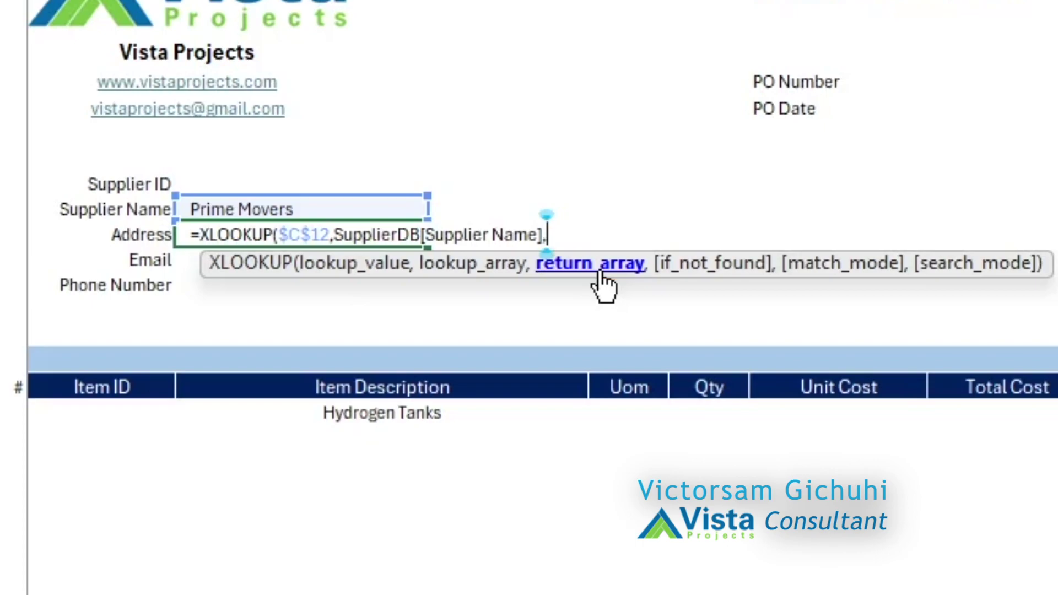
- Add SupplierDB[Address] as the return array, followed by the arguments "",0,1
text(SUO)
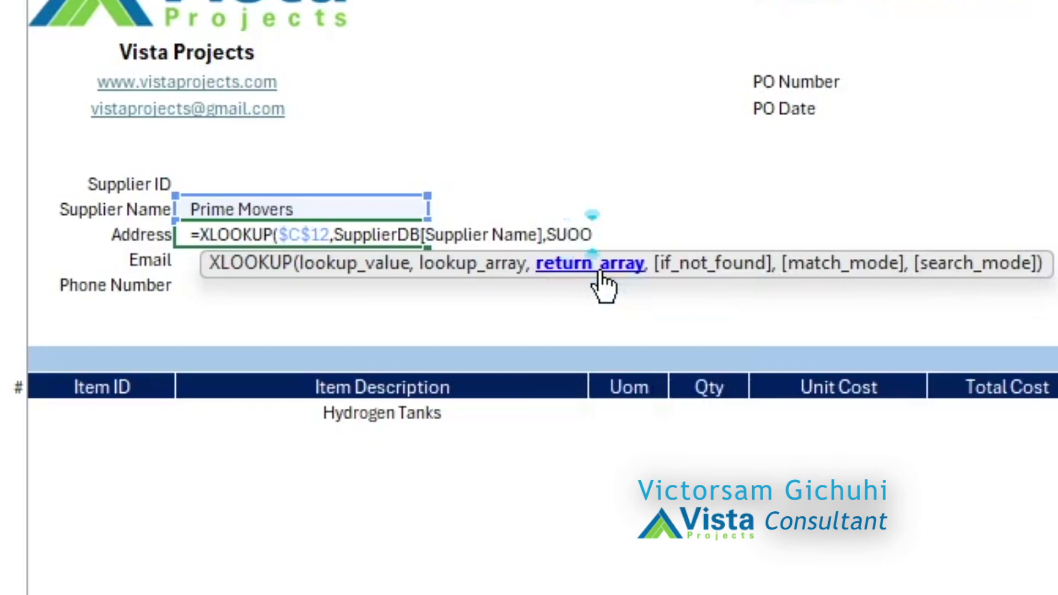
key(BackSpace)
text(PL)
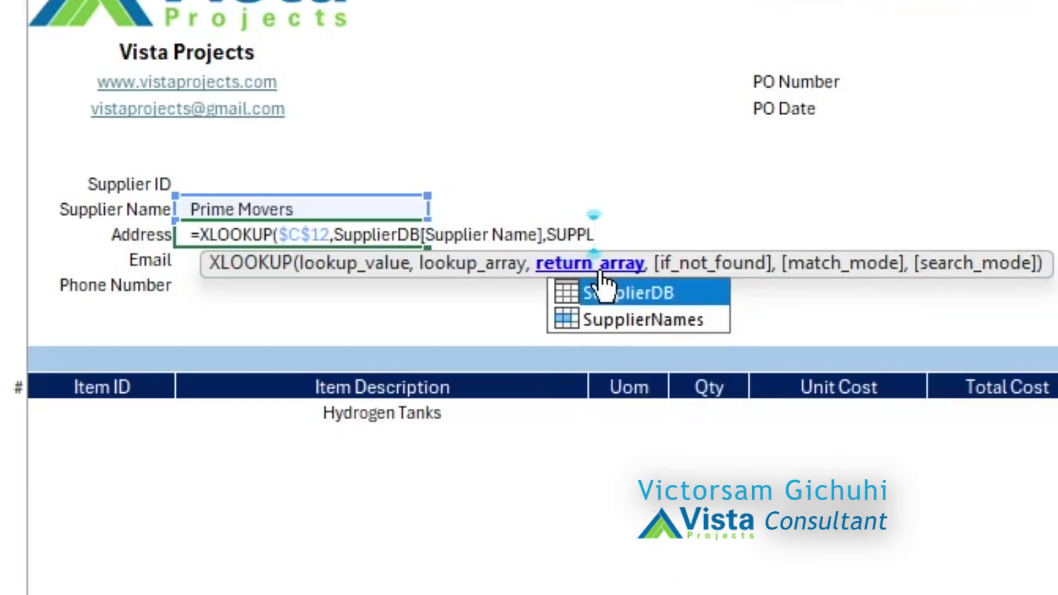
key(Tab)
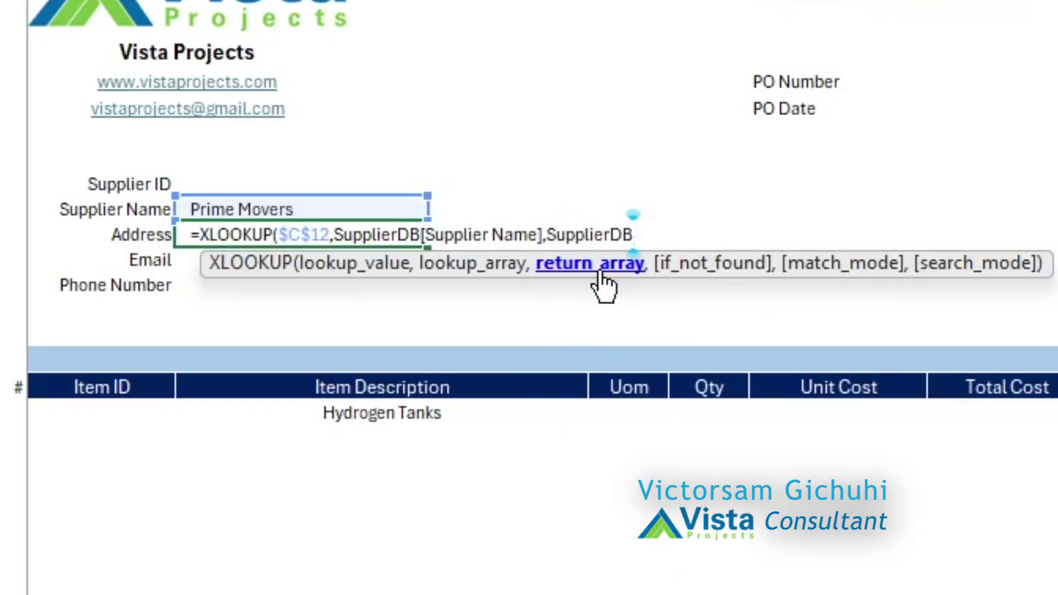
text([)
key(Down)
key(Down)
key(Down)
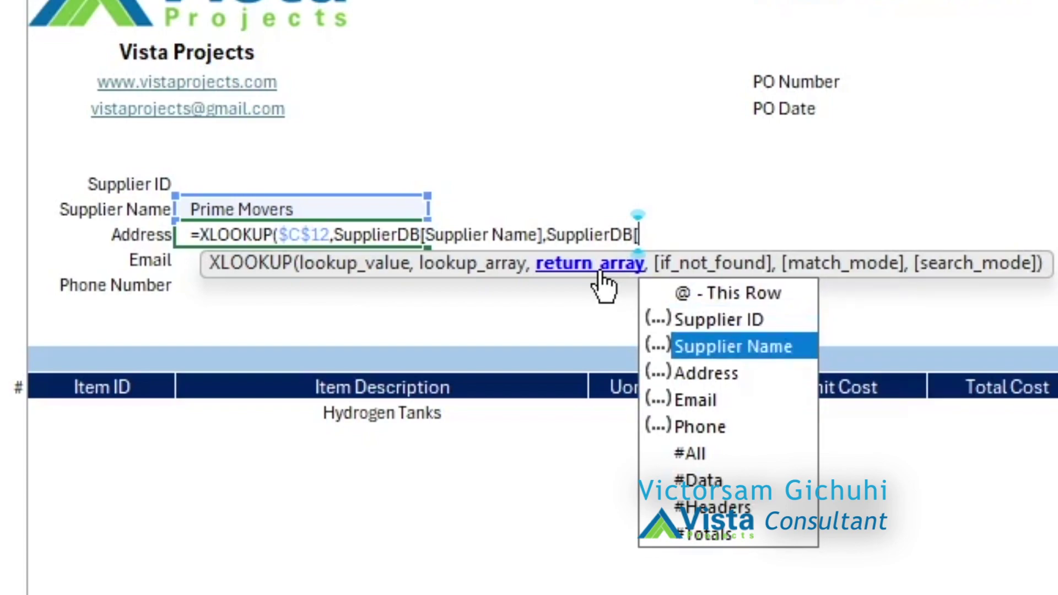
key(Up)
key(Down)
key(Down)
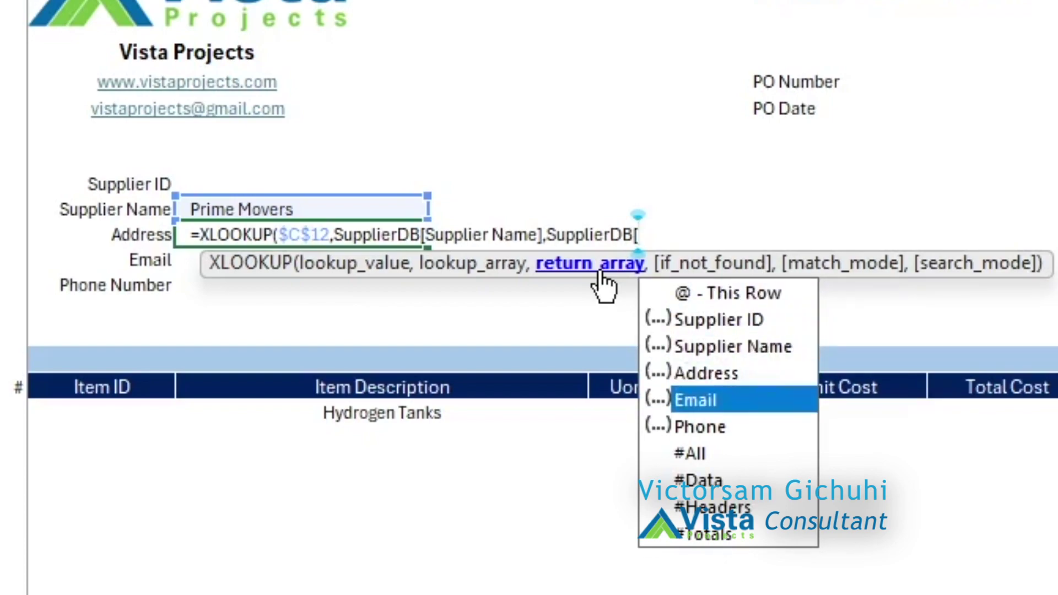
key(Up)
key(Up)
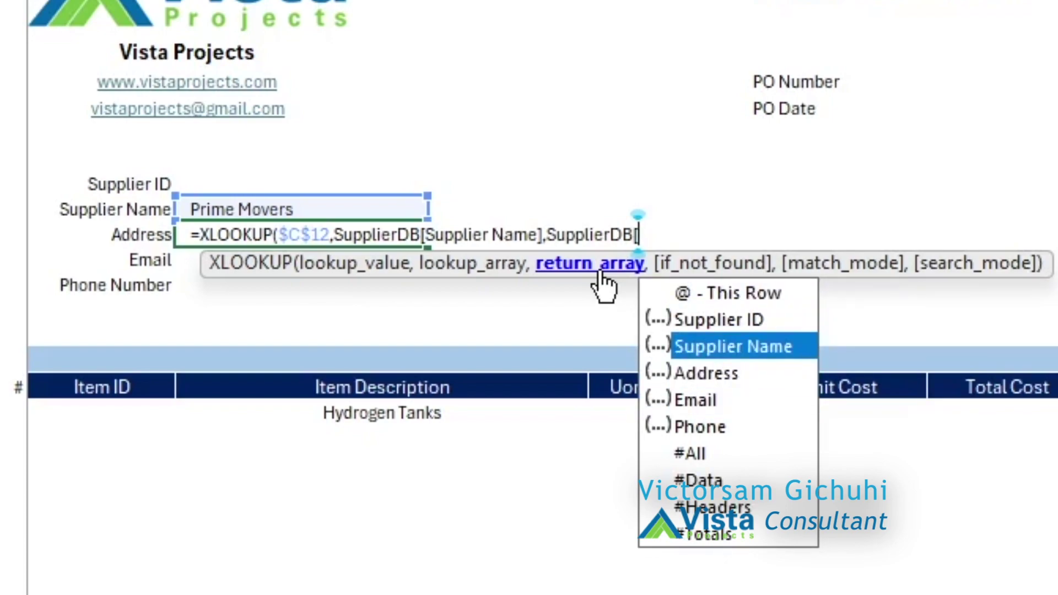
key(Down)
key(Down)
key(Up)
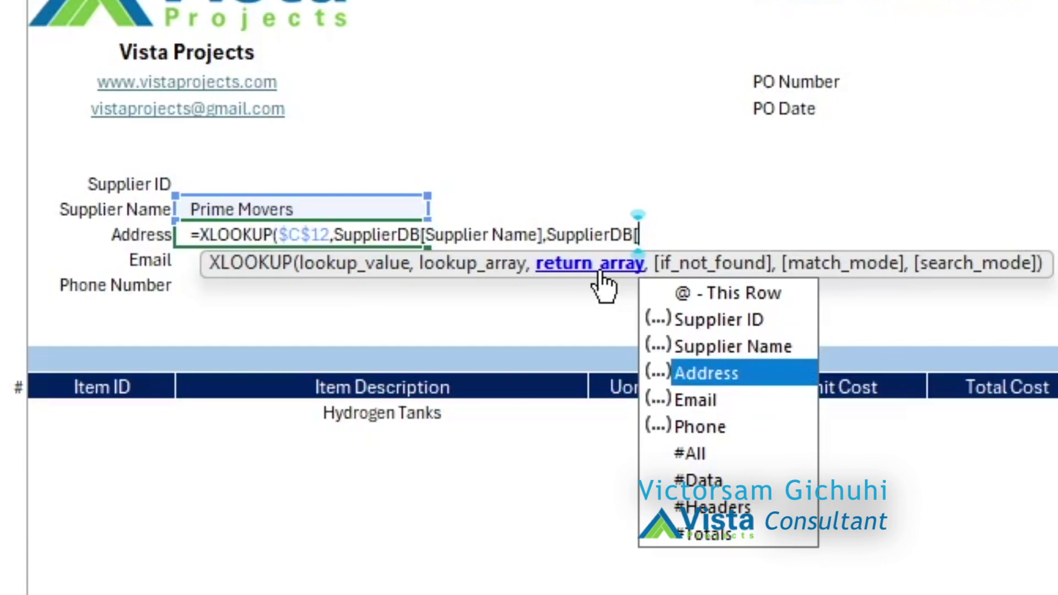
key(Tab)
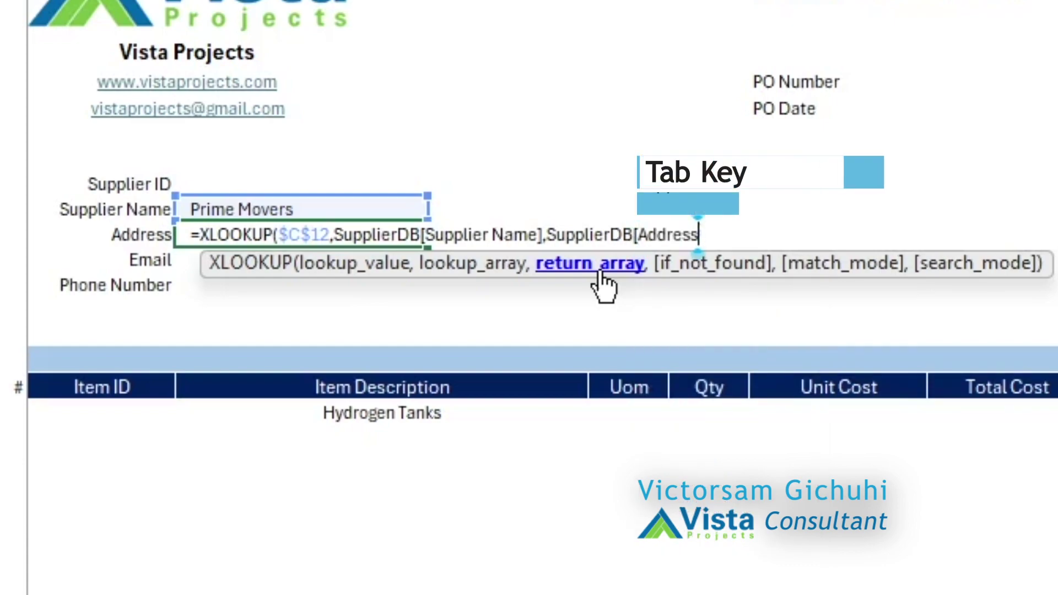
text(],)
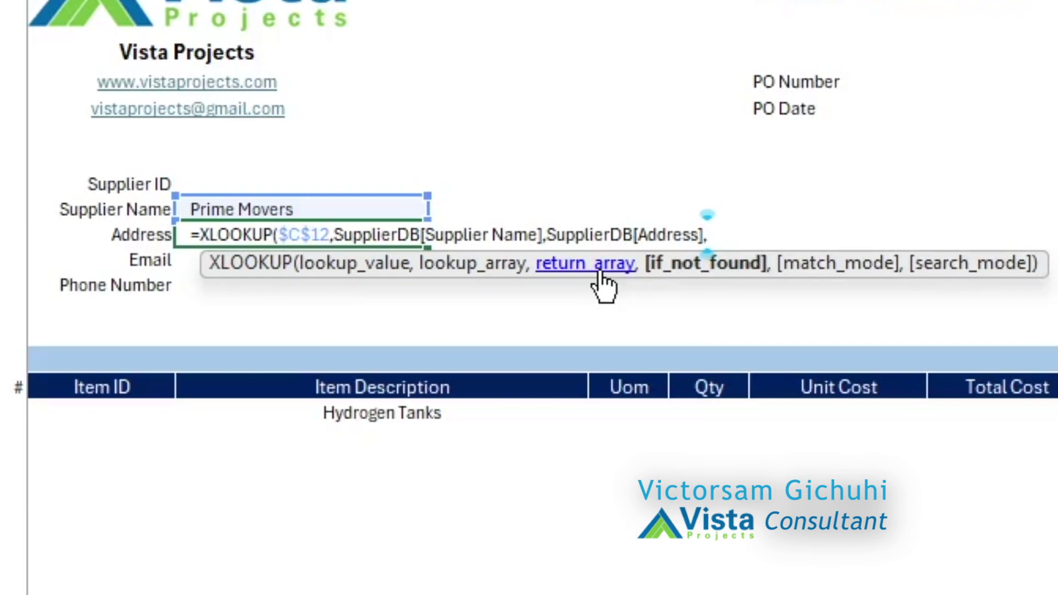
text("")
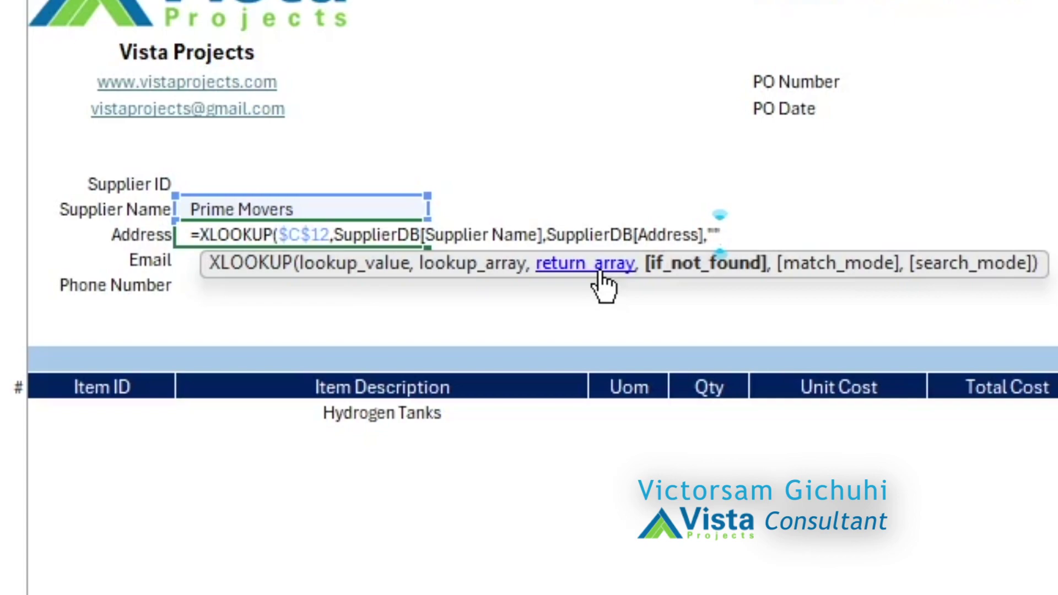
text(,)
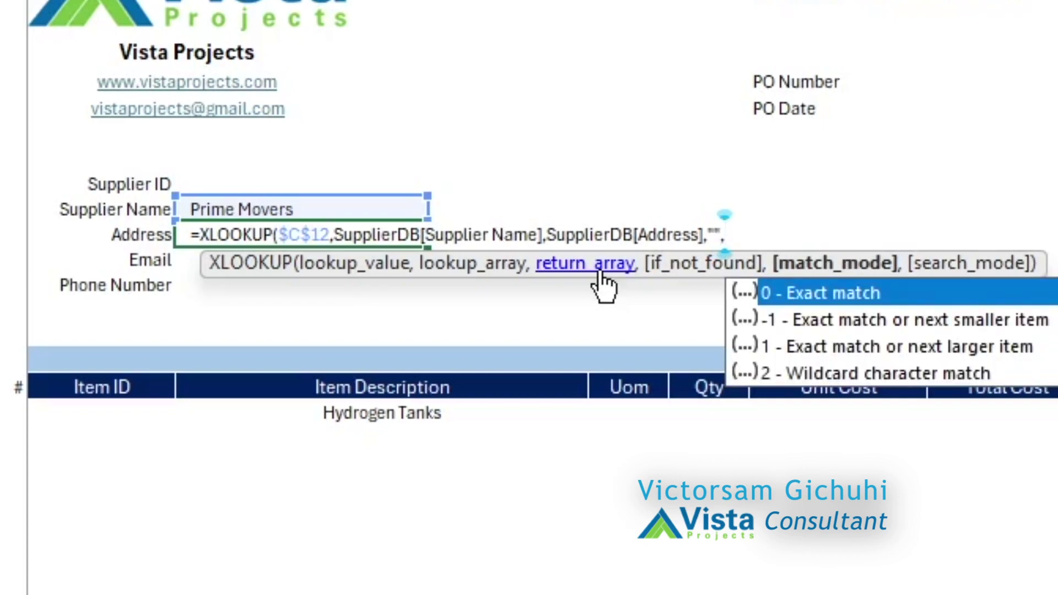
text(0)
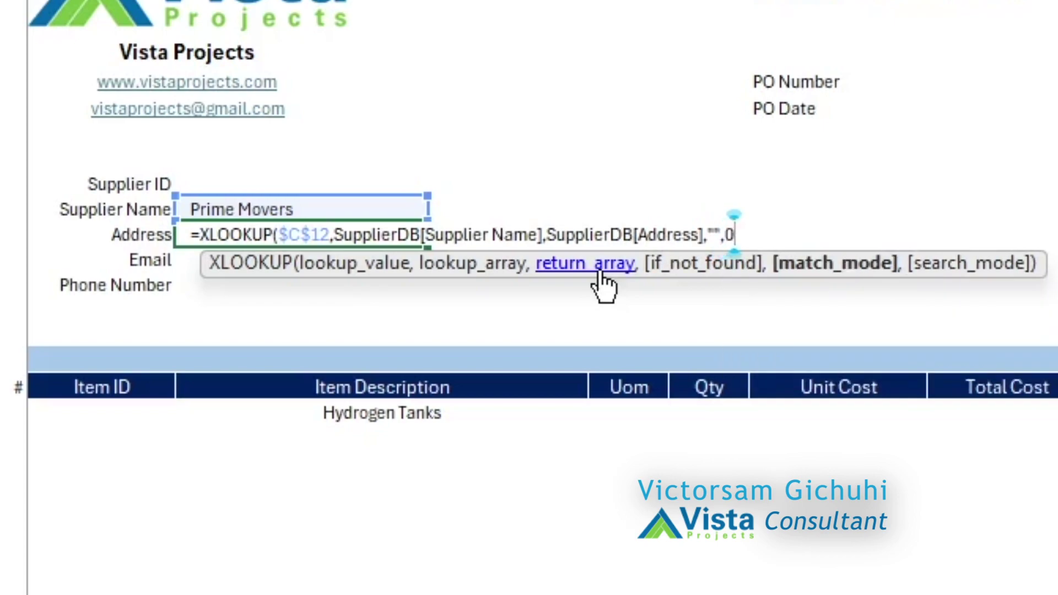
text(,)
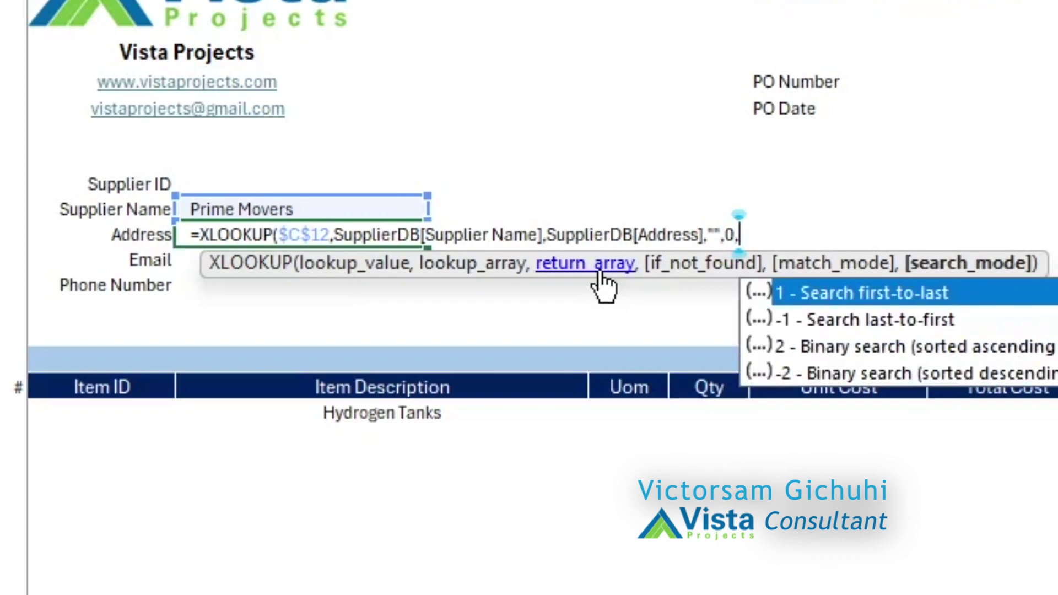
text(1)
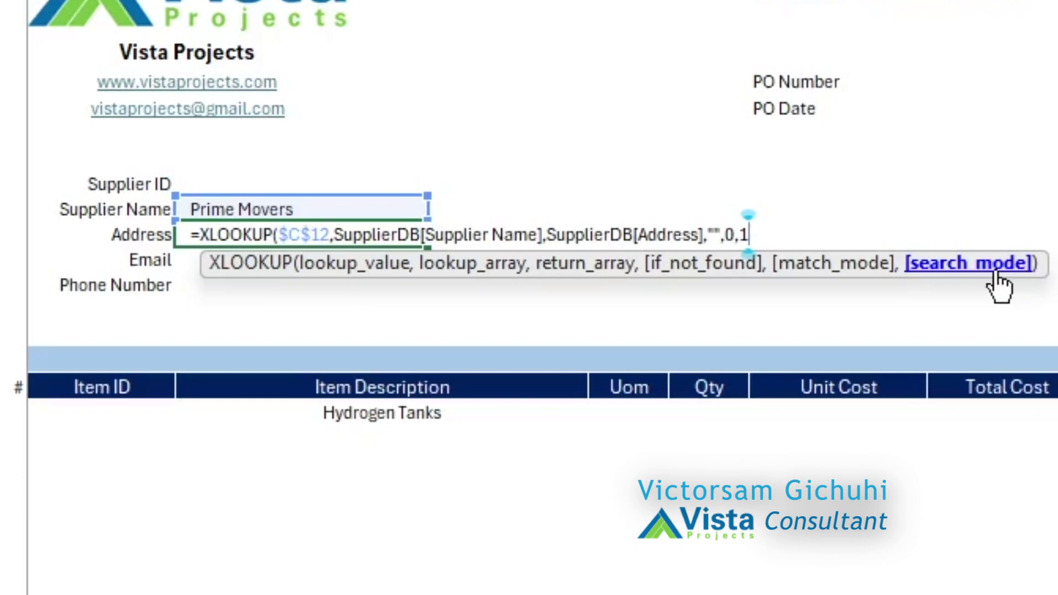
- Drop the match and search mode arguments, keep "" as not-found value, and commit the Address formula
key(BackSpace)
key(BackSpace)
key(BackSpace)
key(BackSpace)
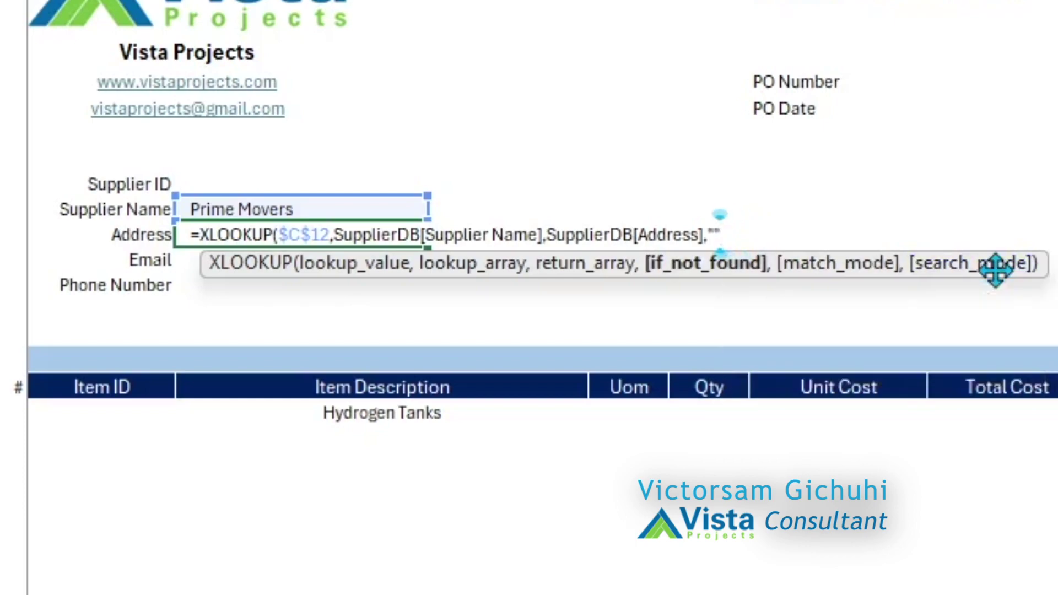
key(Return)
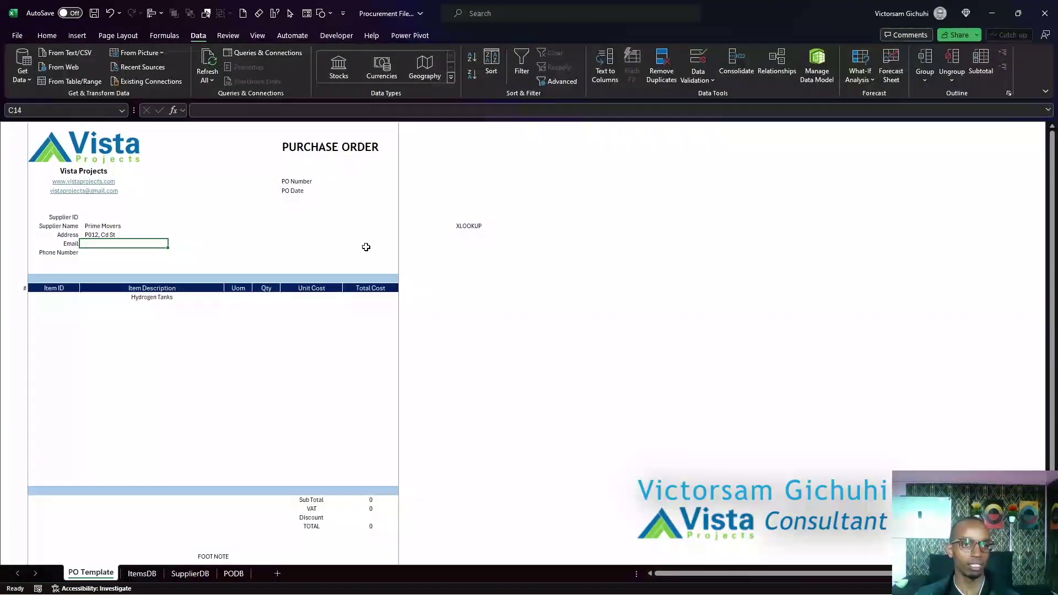
click(119, 235)
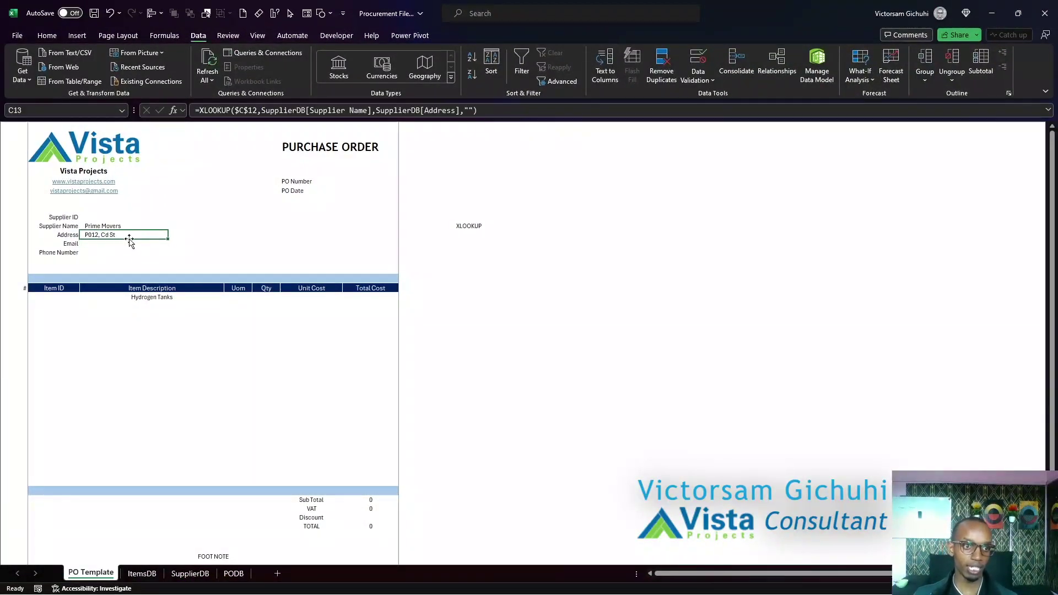
click(133, 243)
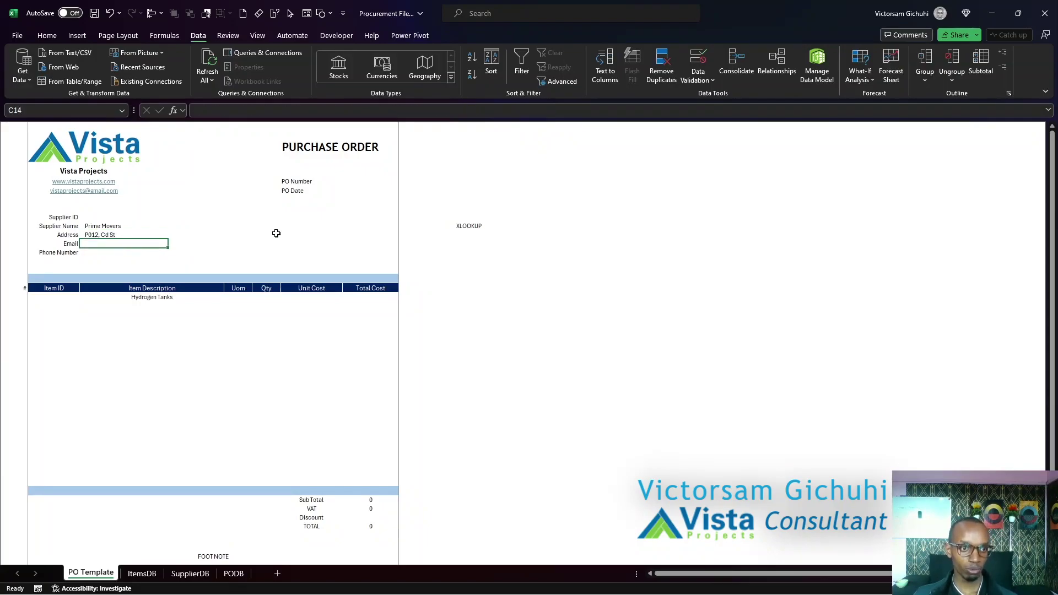
- In C14 begin =XLOOKUP($C$12,SupplierDB[Supplier Name] using autocomplete
text(=XLOO)
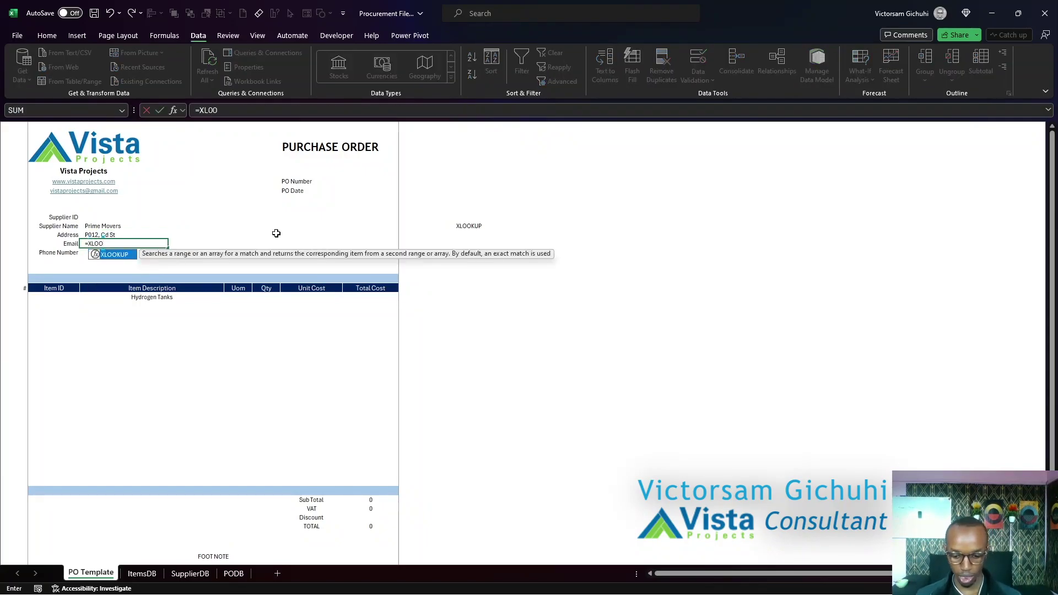
key(Tab)
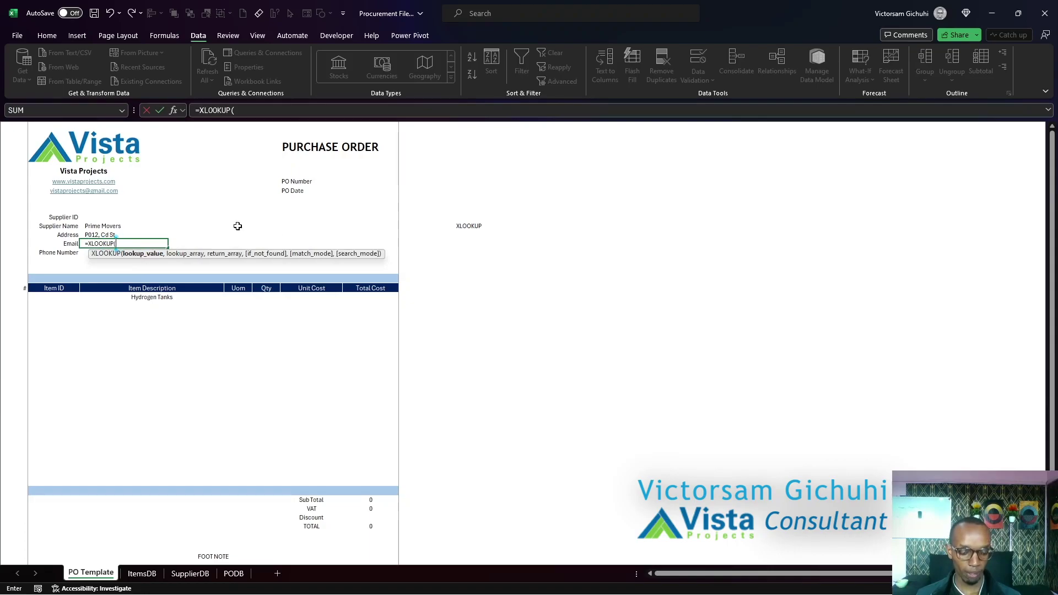
click(112, 228)
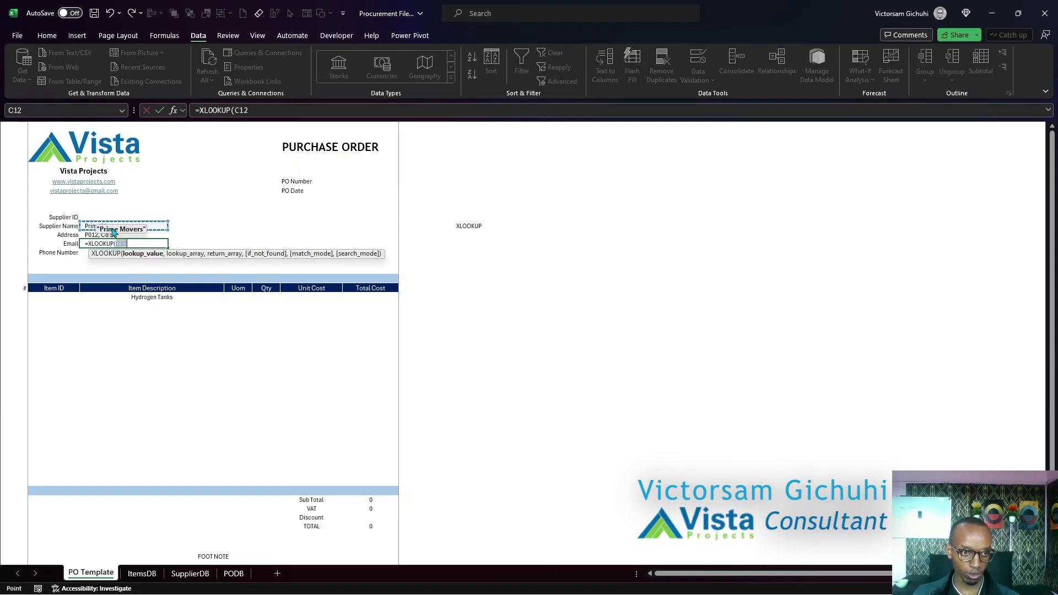
key(F4)
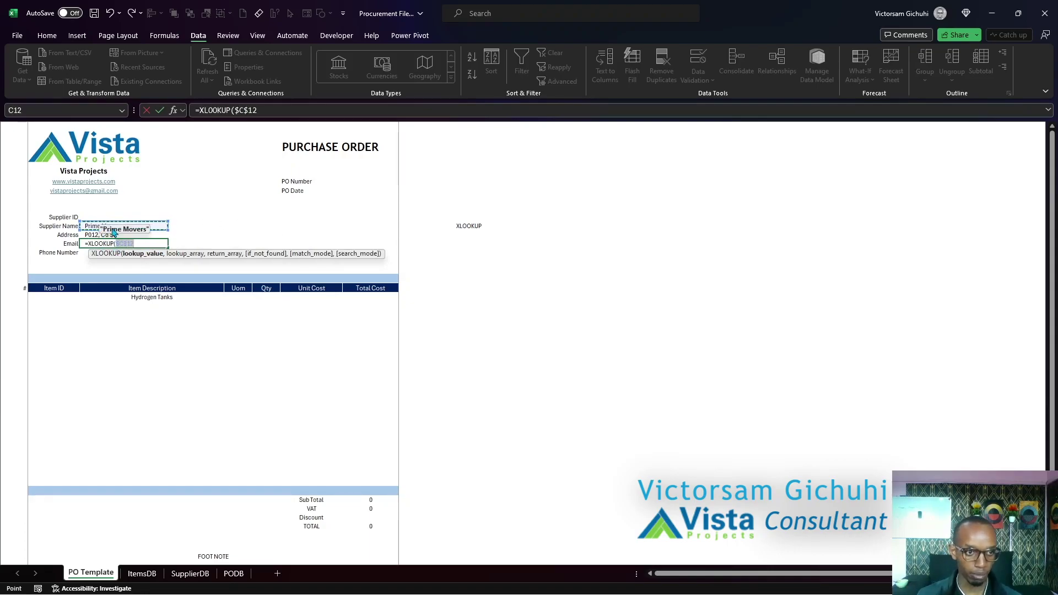
text(,)
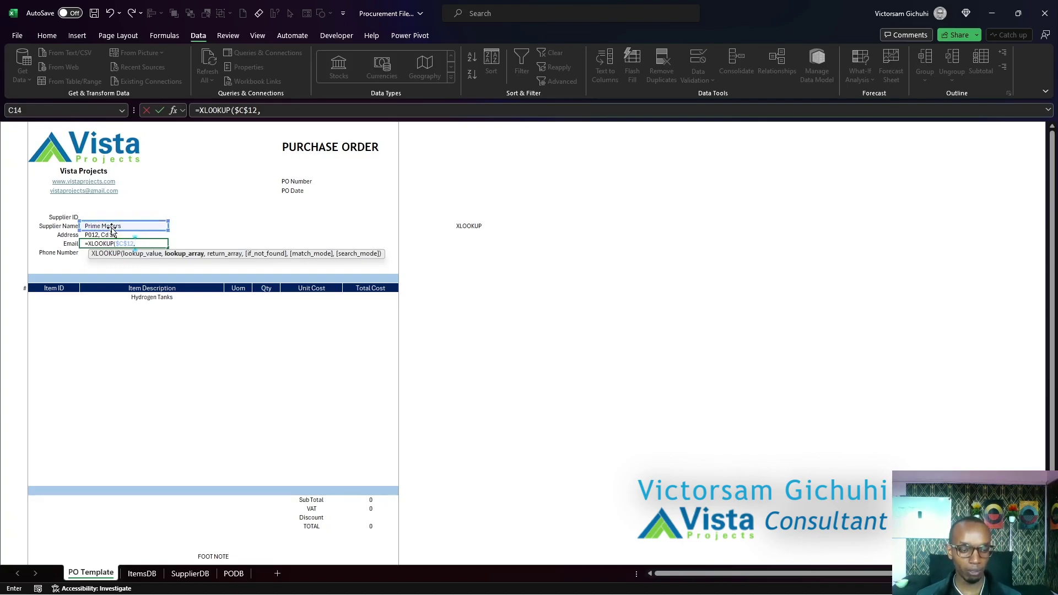
text(Supp)
key(Tab)
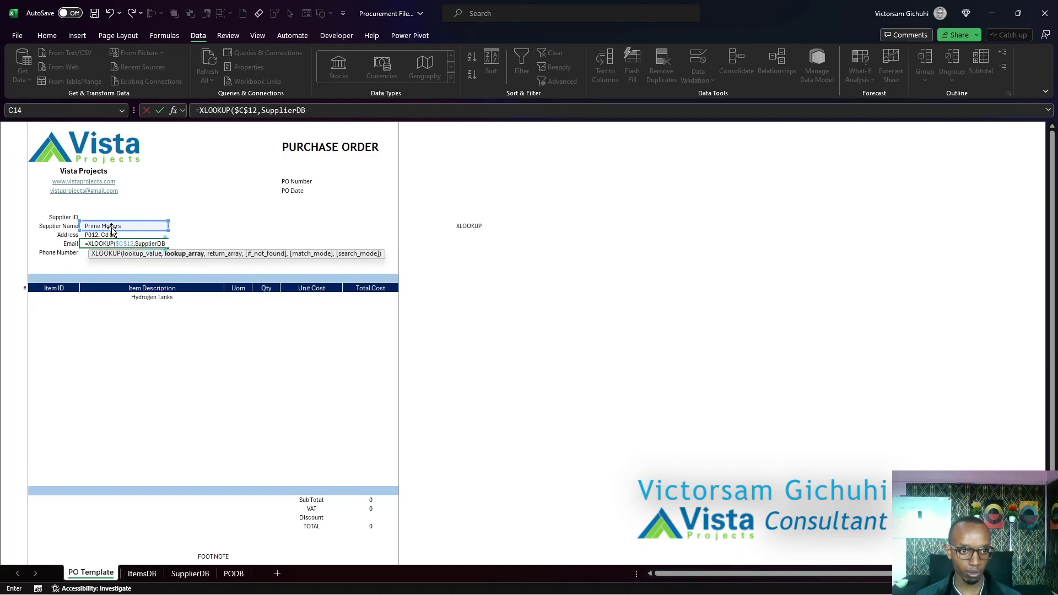
text([)
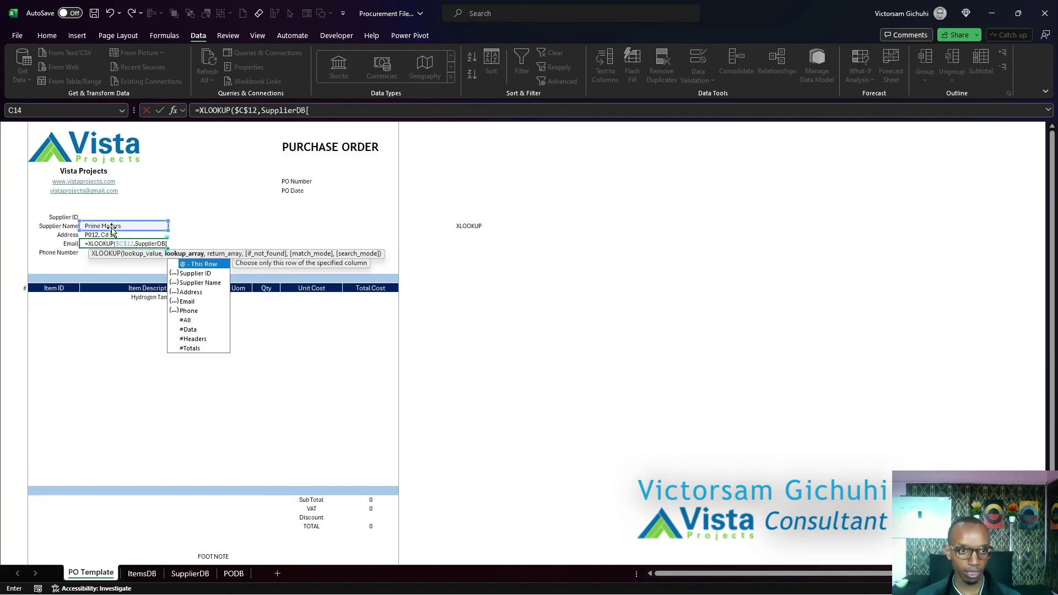
key(Down)
key(Down)
key(Tab)
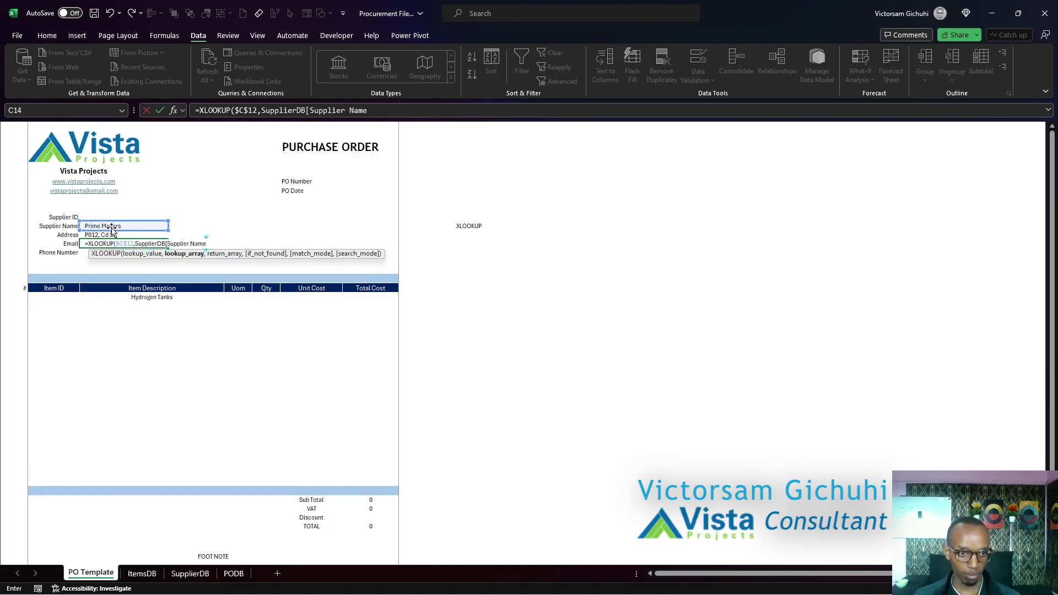
- Finish the Email formula with SupplierDB[Email] as return array and a "" fallback
text(,)
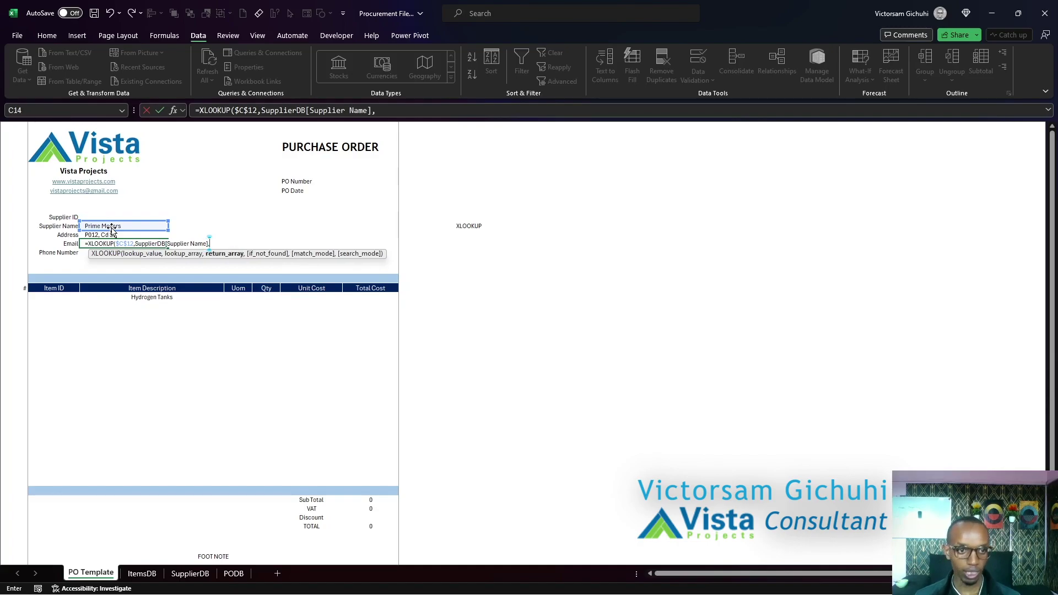
text(SUPP)
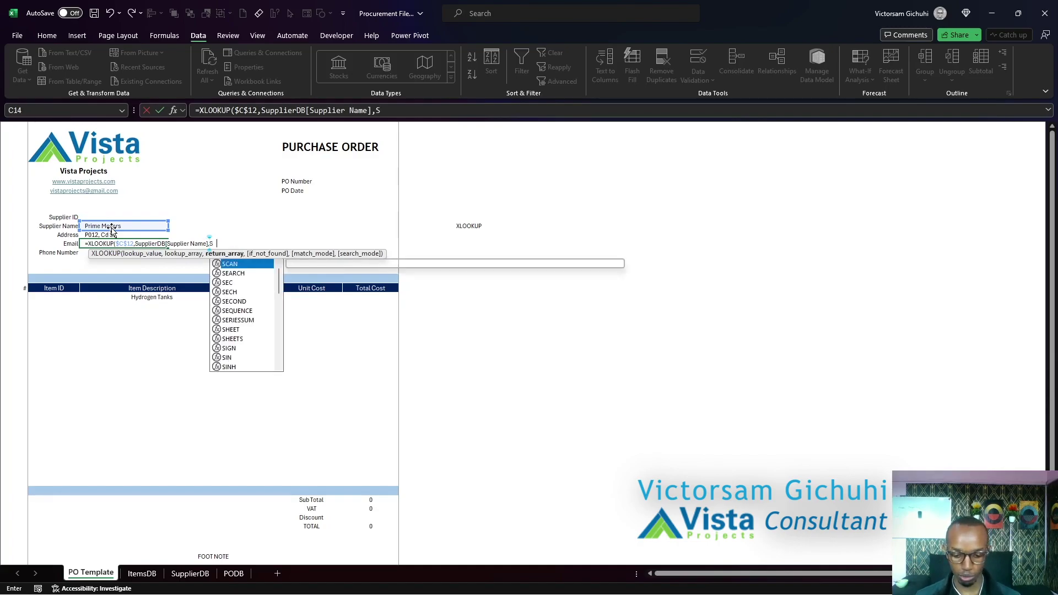
key(Tab)
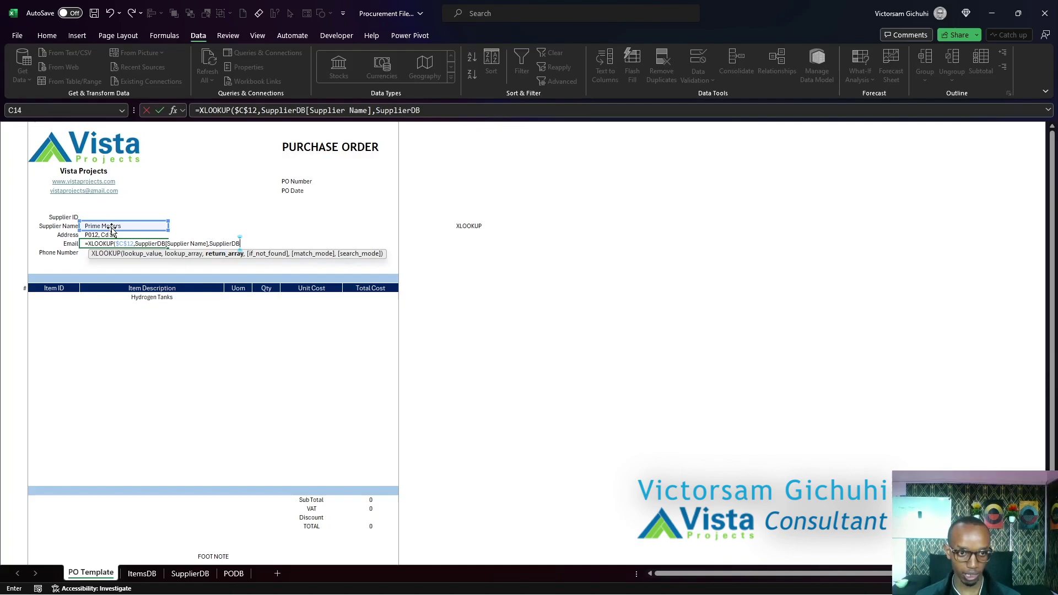
text([)
key(Down)
key(Down)
key(Down)
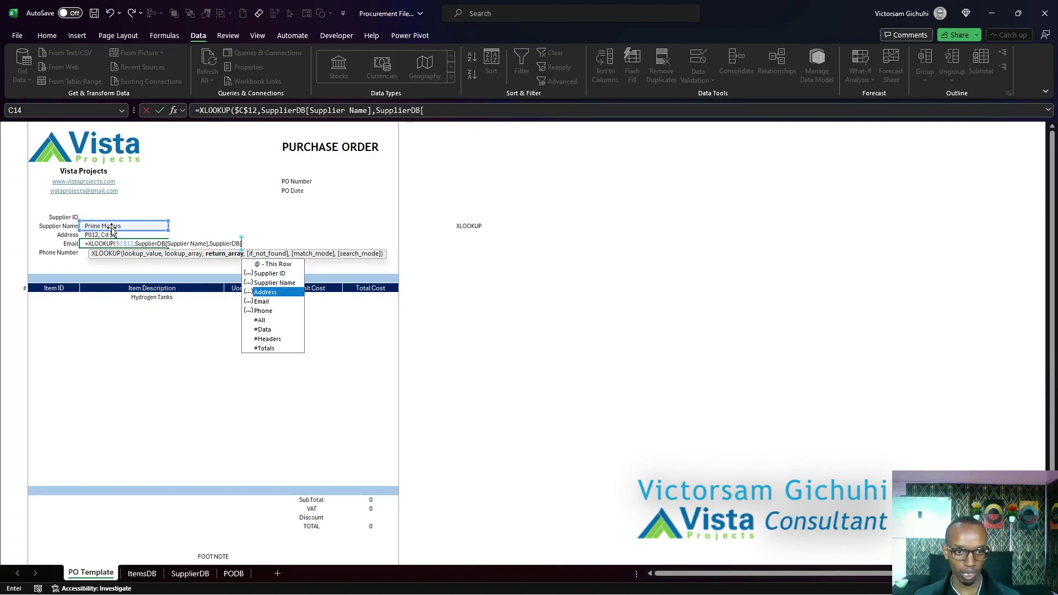
key(Tab)
text(])
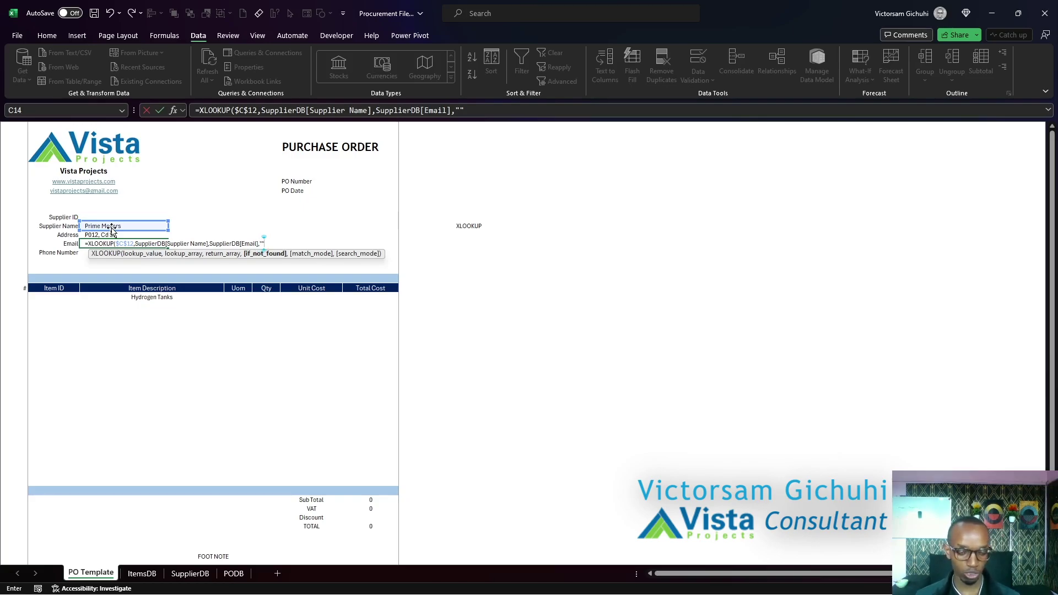
text(,""))
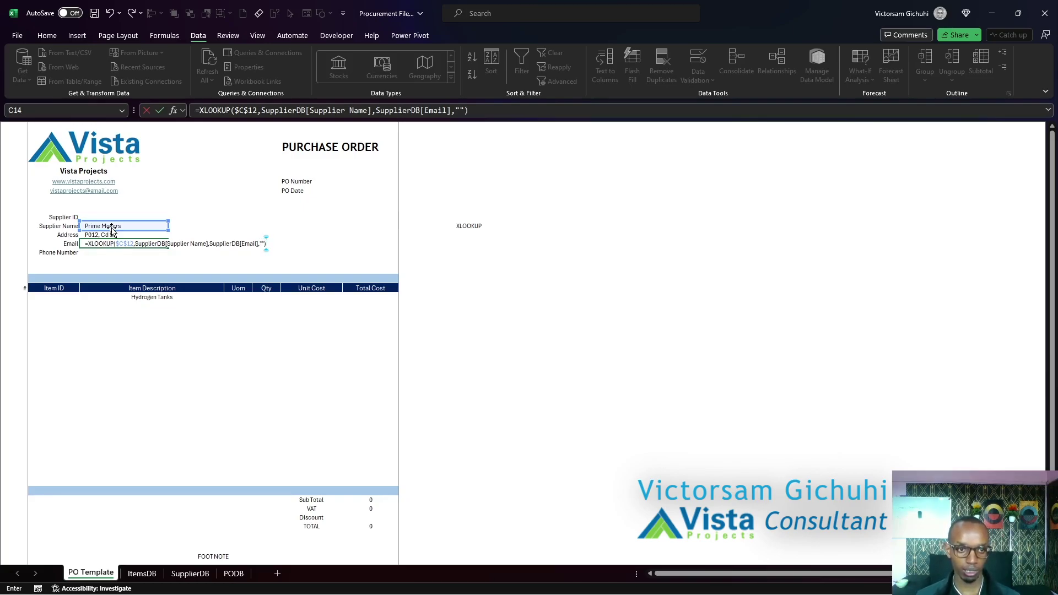
key(Return)
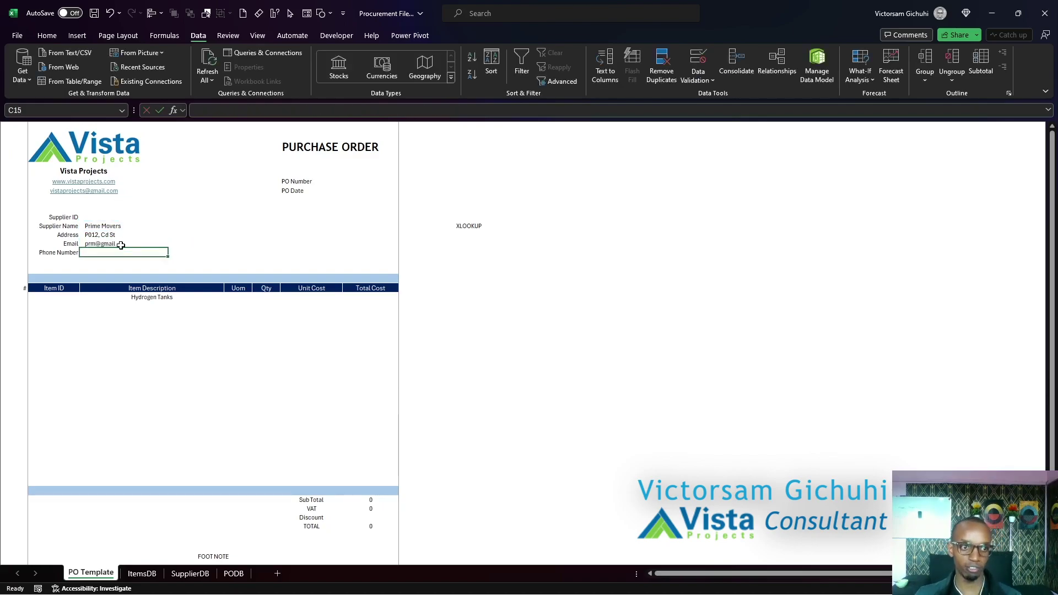
- Copy the Email formula into C15 and switch its return column to SupplierDB[Phone]
click(128, 242)
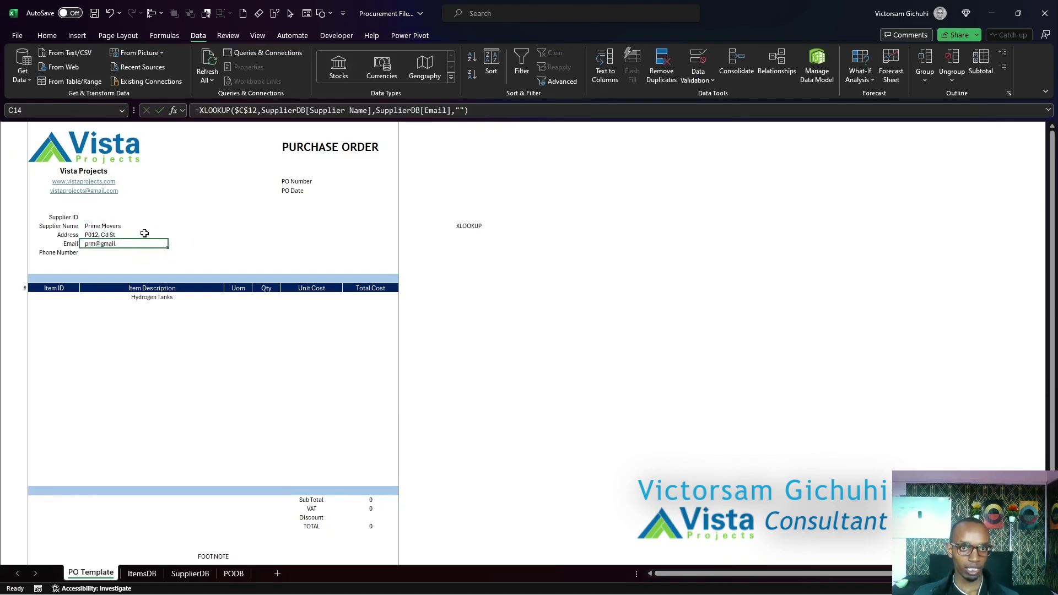
drag(168, 248, 167, 259)
click(111, 251)
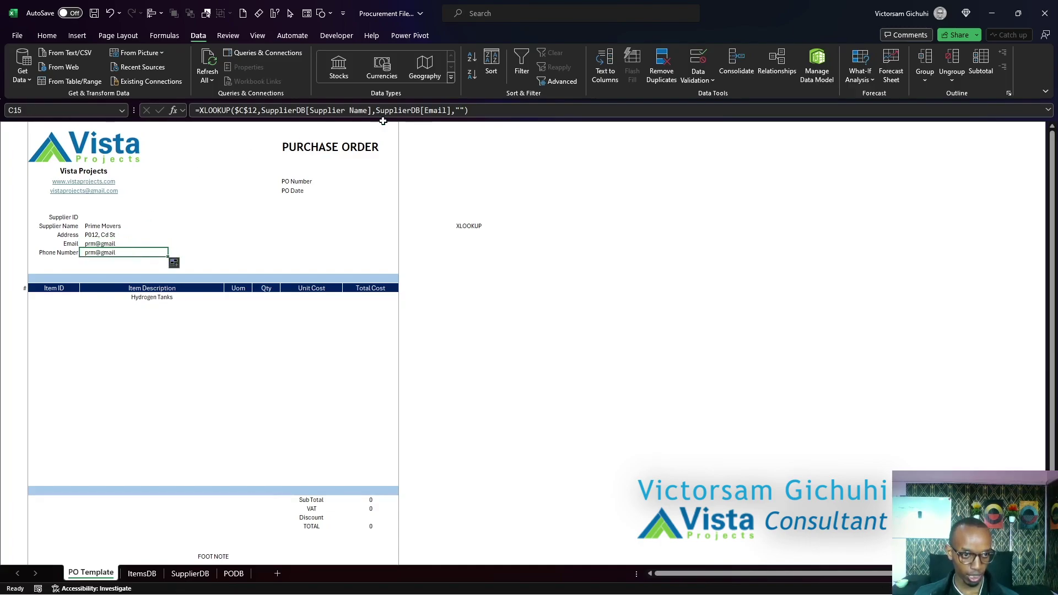
click(454, 112)
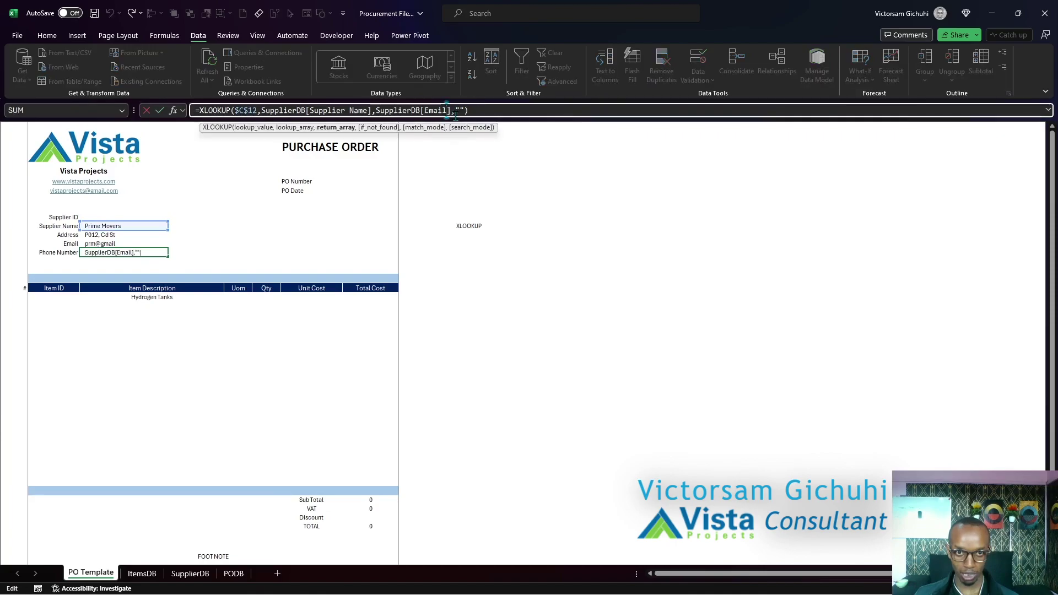
key(BackSpace)
key(BackSpace)
key(BackSpace)
key(BackSpace)
key(BackSpace)
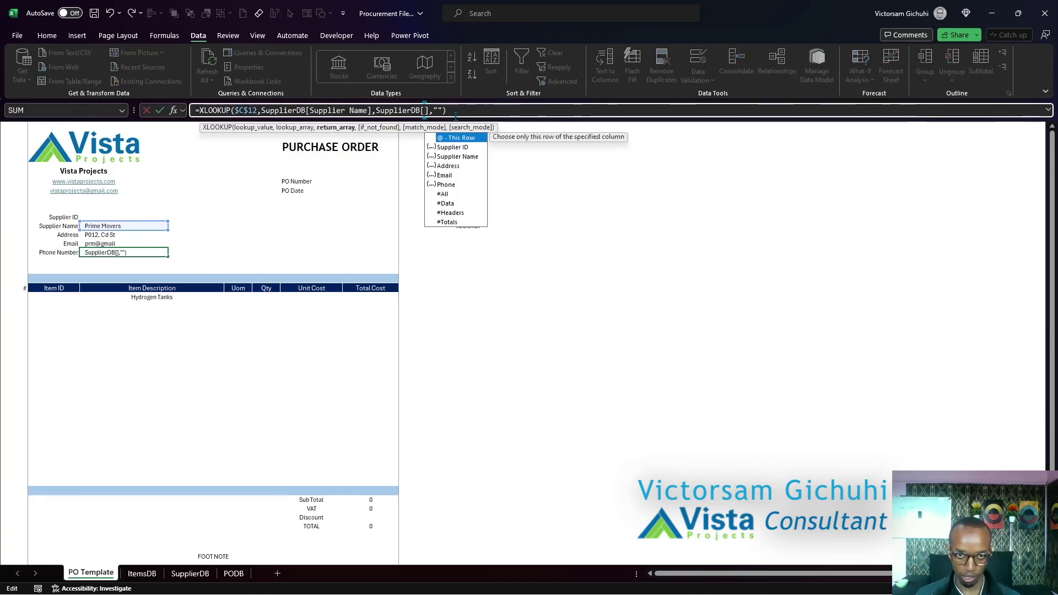
key(Down)
key(Down)
key(Down)
key(Down)
key(Down)
key(Tab)
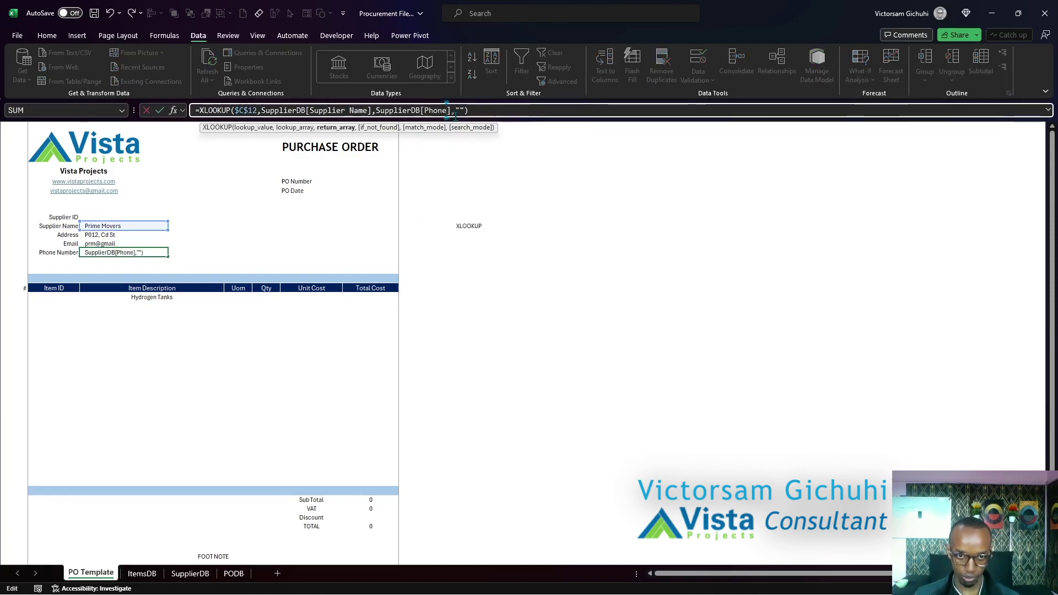
key(Return)
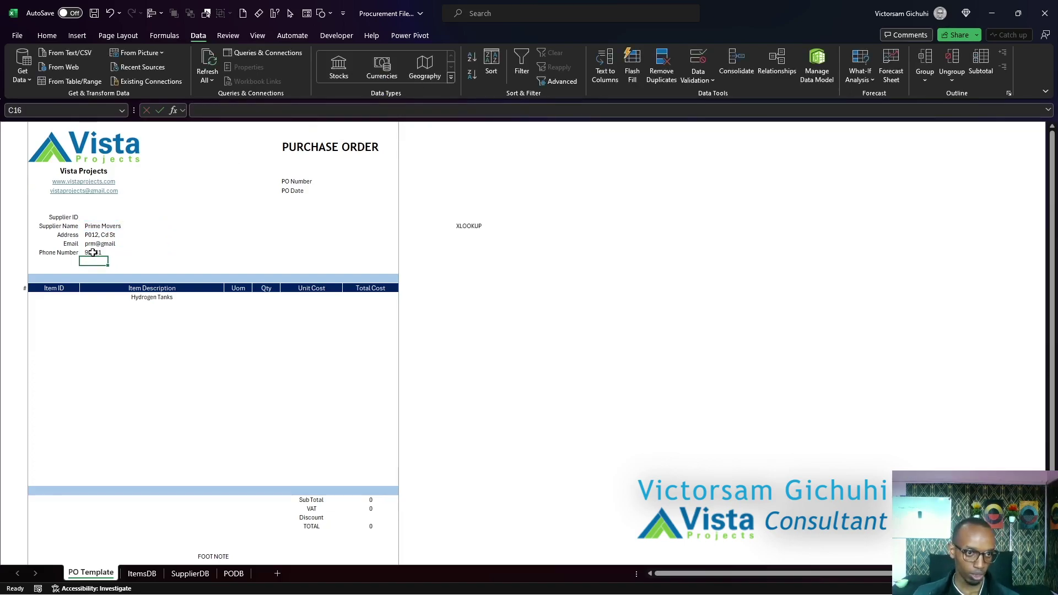
- In Supplier ID cell C11 begin =XLOOKUP($C$12,SupplierDB[Supplier Name]
click(101, 218)
text(=ZLOO)
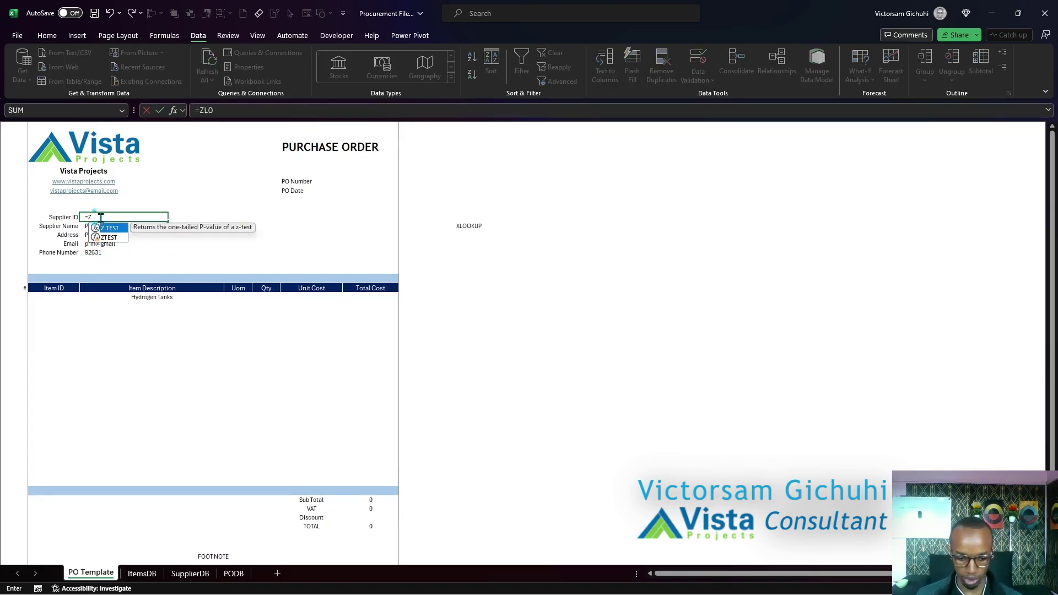
key(BackSpace)
key(BackSpace)
key(BackSpace)
key(BackSpace)
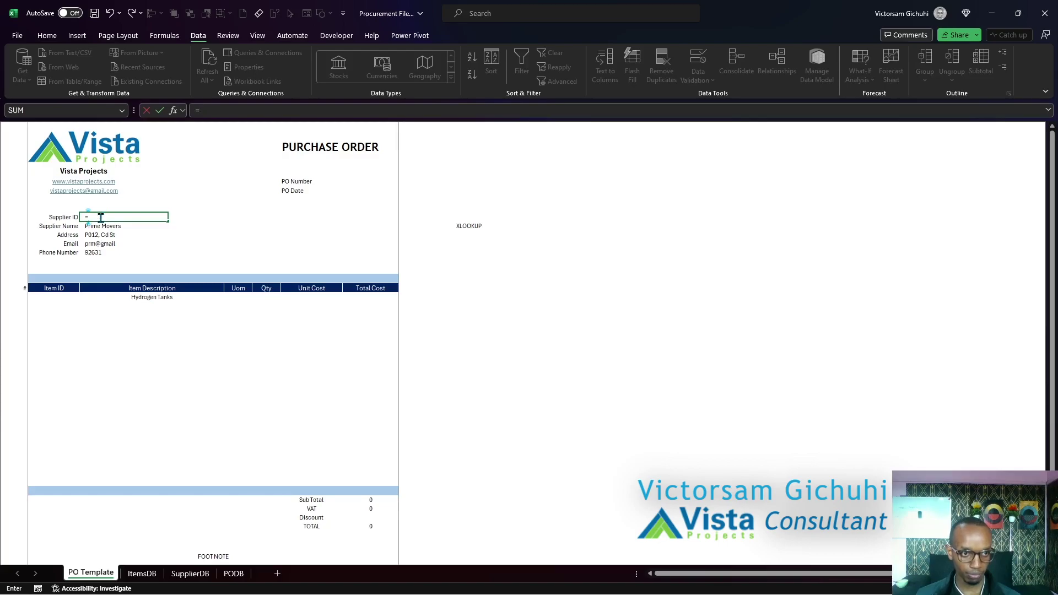
text(XLOO)
key(Tab)
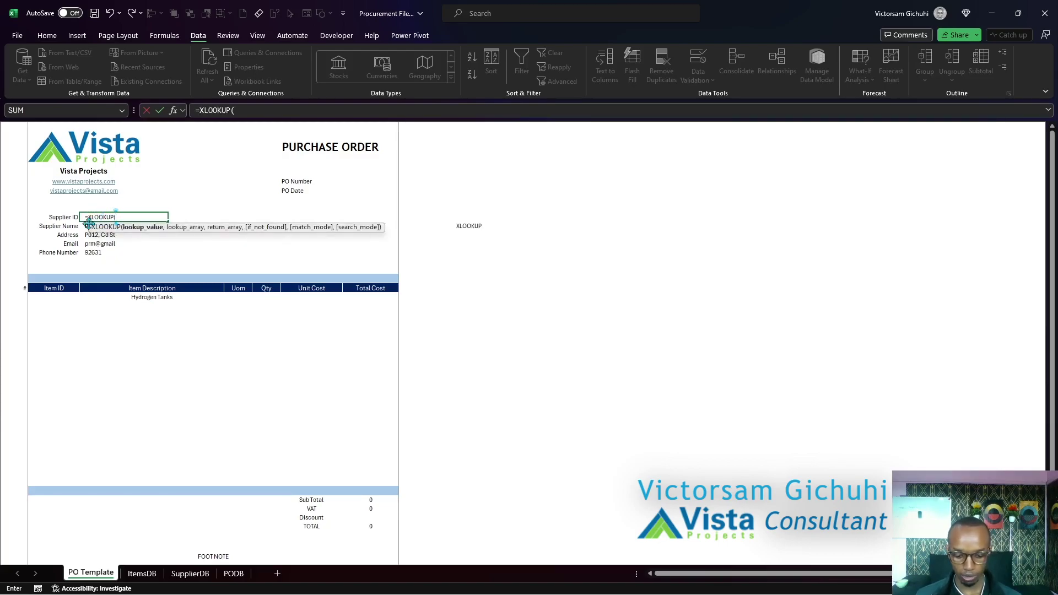
click(83, 229)
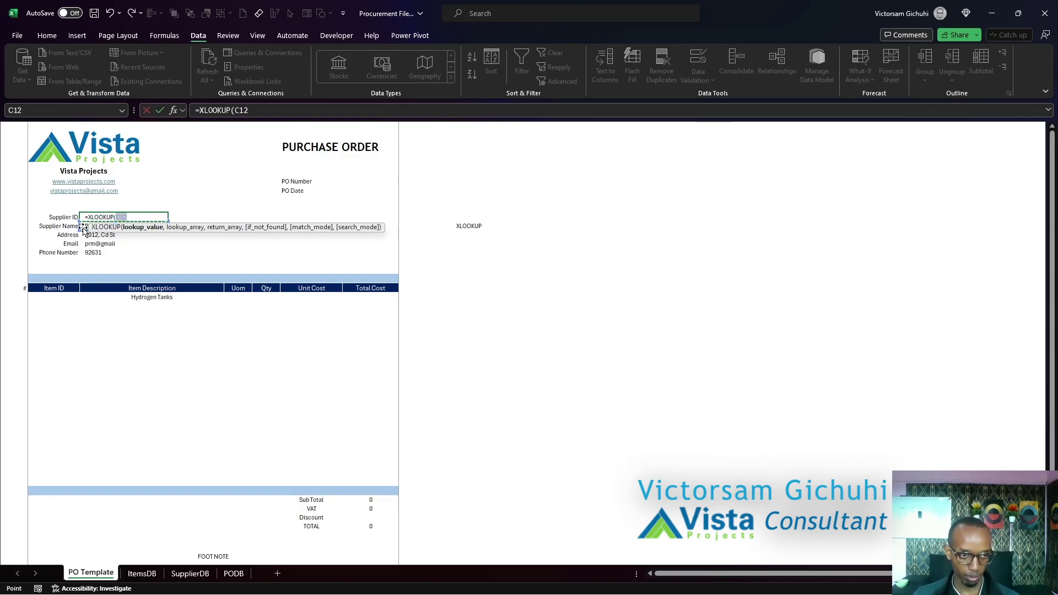
key(F4)
text(,)
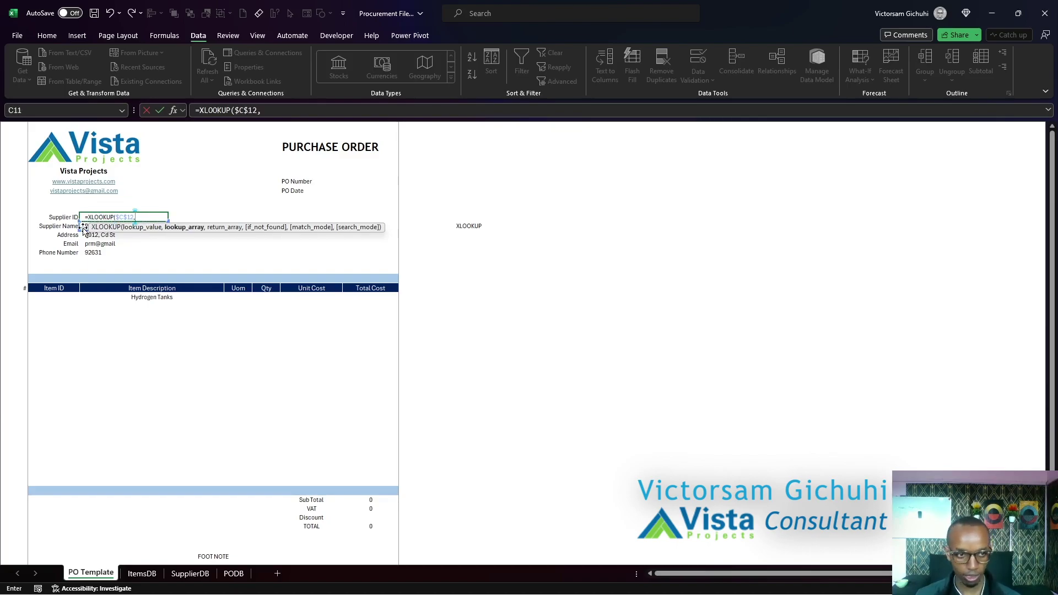
text(SUP)
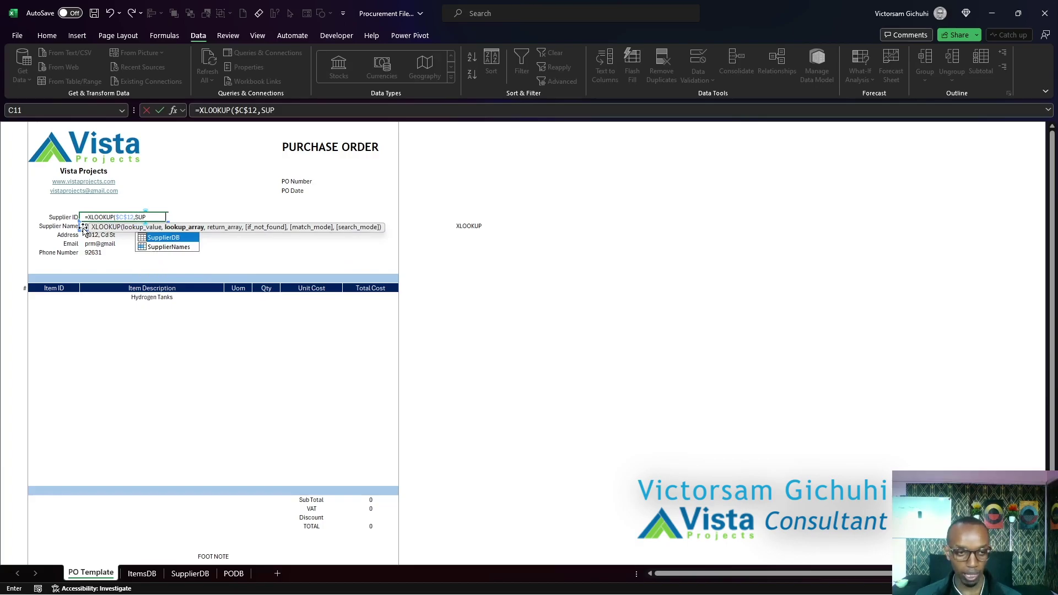
key(Tab)
text([)
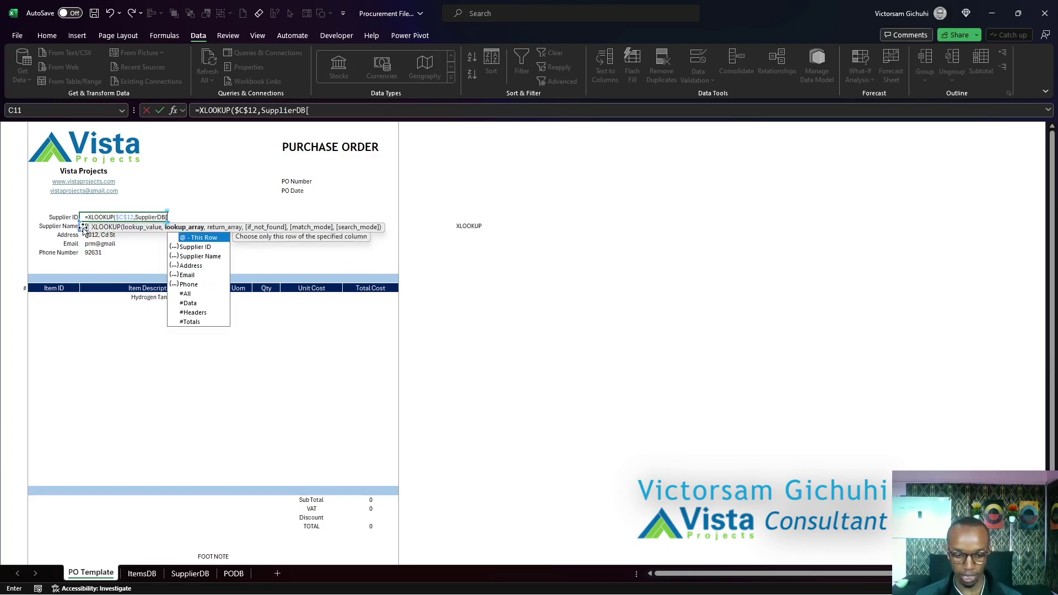
key(Down)
key(Down)
key(Tab)
- Complete the formula returning SupplierDB[Supplier ID] and commit it
text(,)
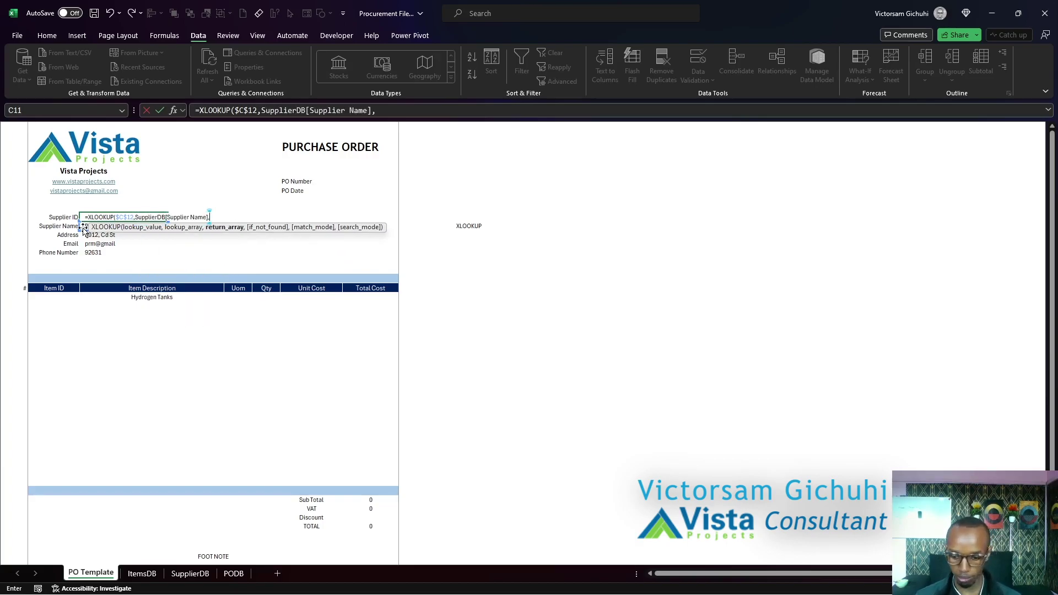
text(SUPPL)
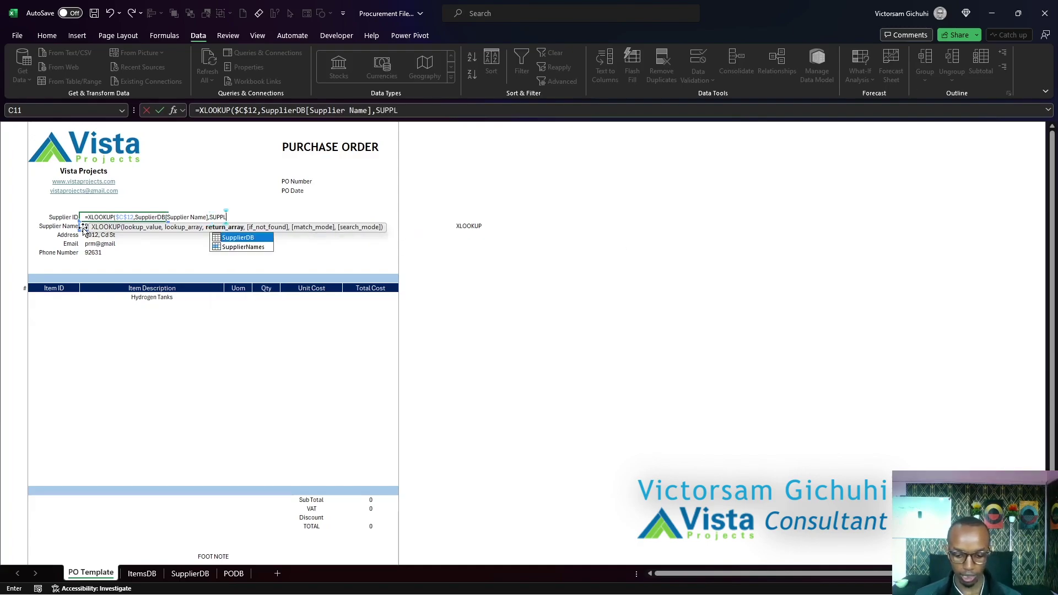
key(Tab)
text([)
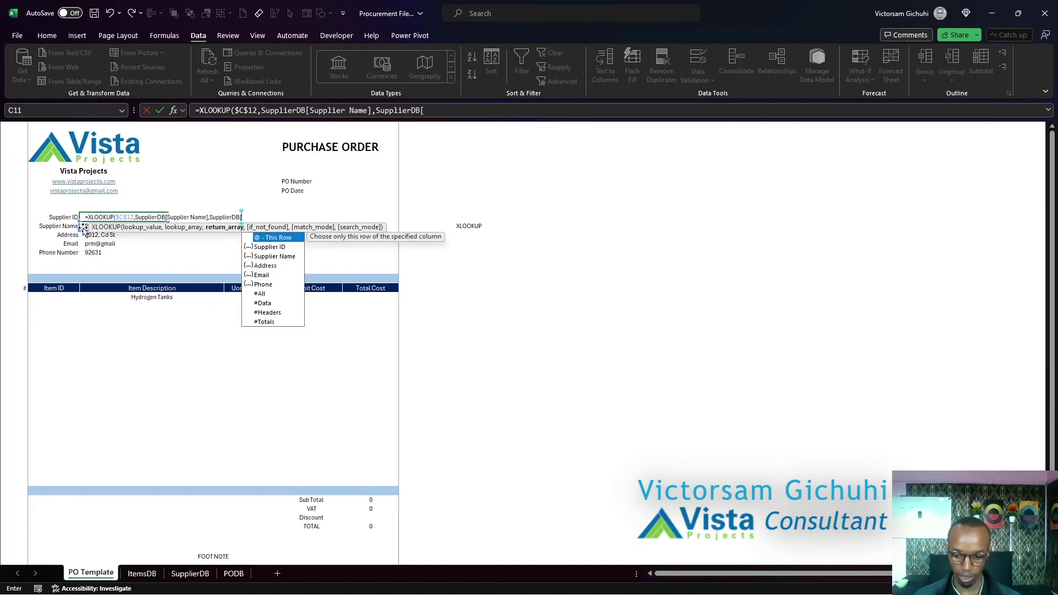
key(Down)
key(Tab)
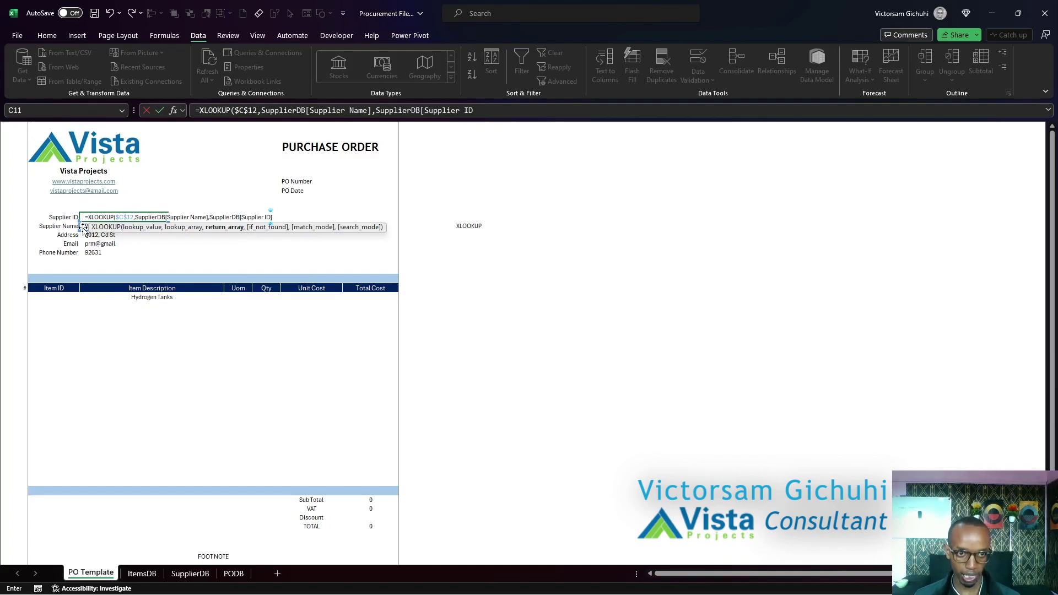
text(],)
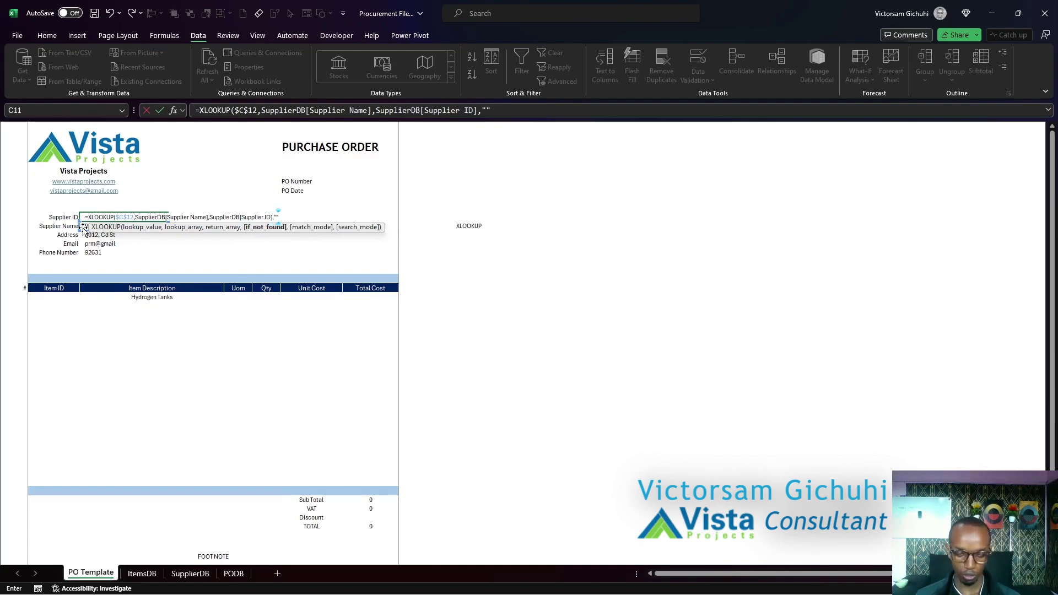
text())
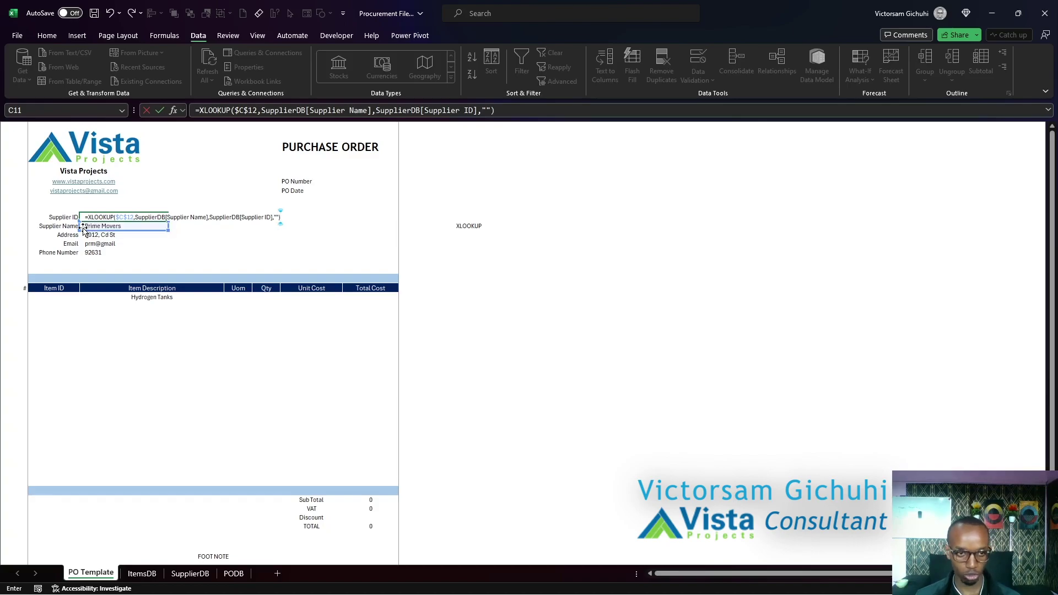
key(Return)
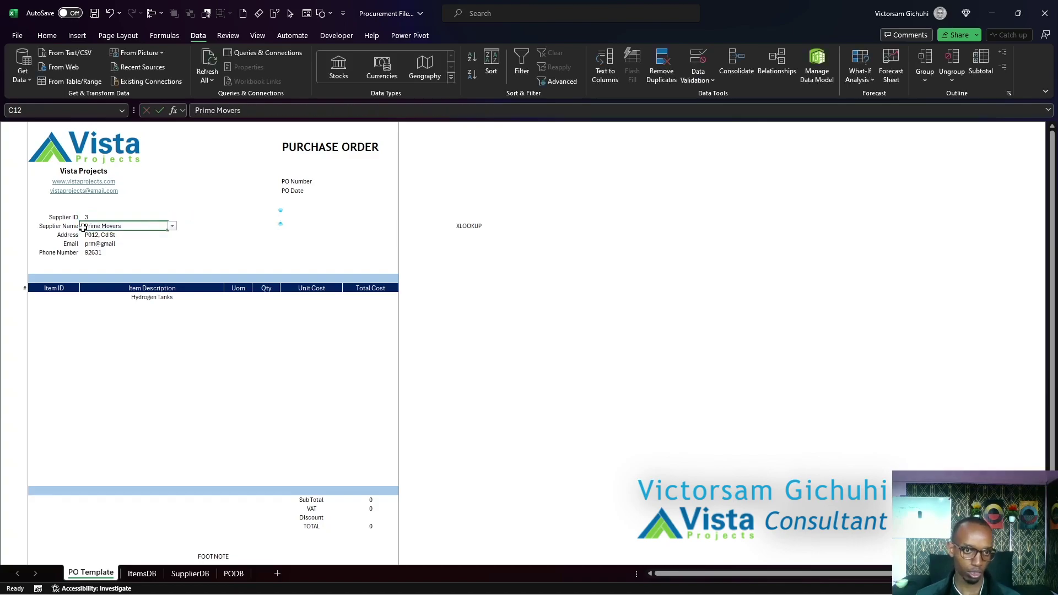
click(172, 227)
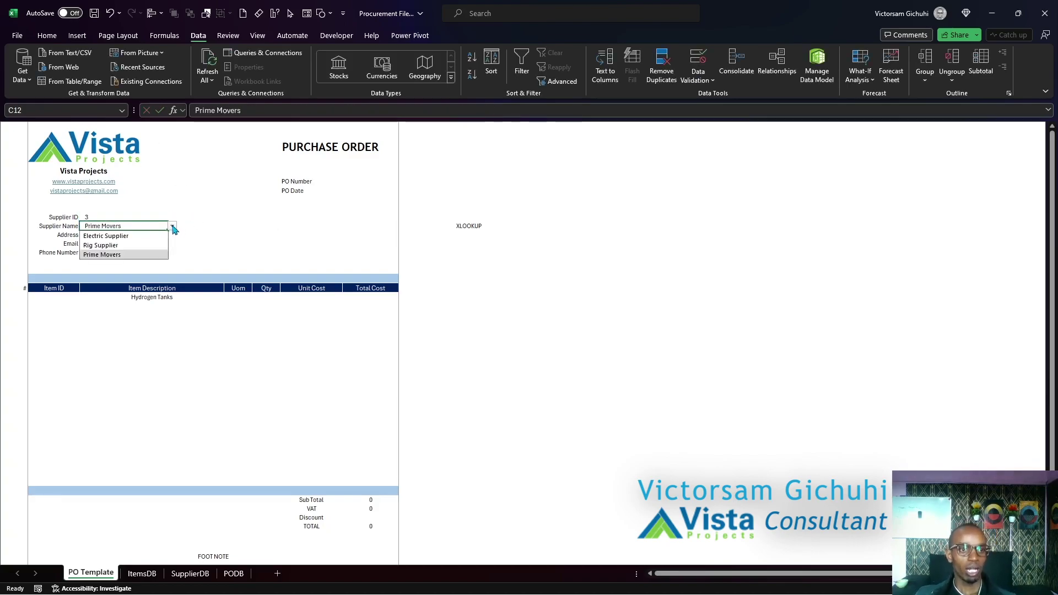
click(153, 245)
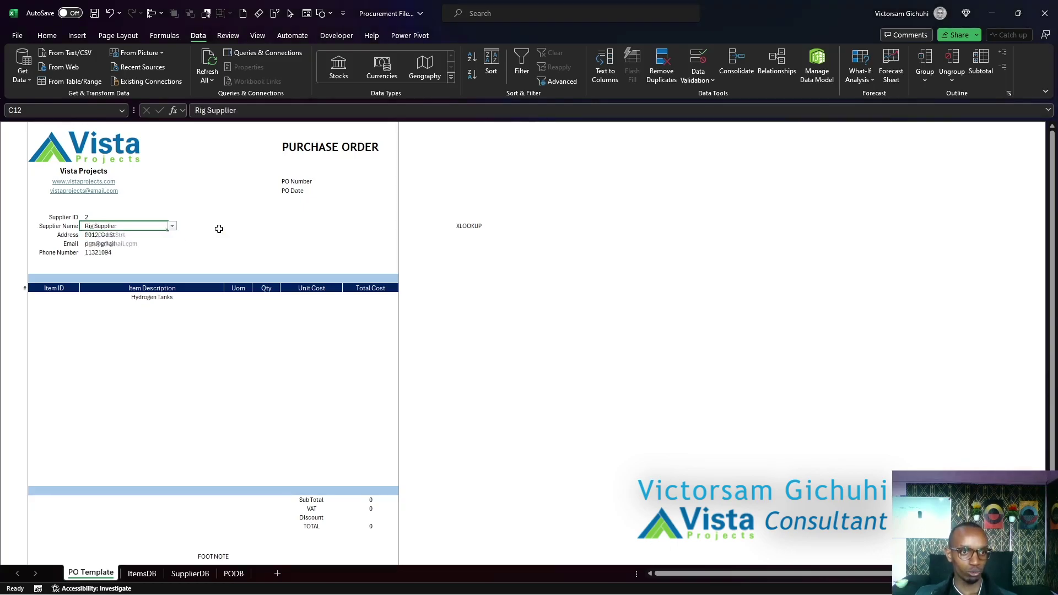
click(117, 235)
click(118, 246)
click(132, 252)
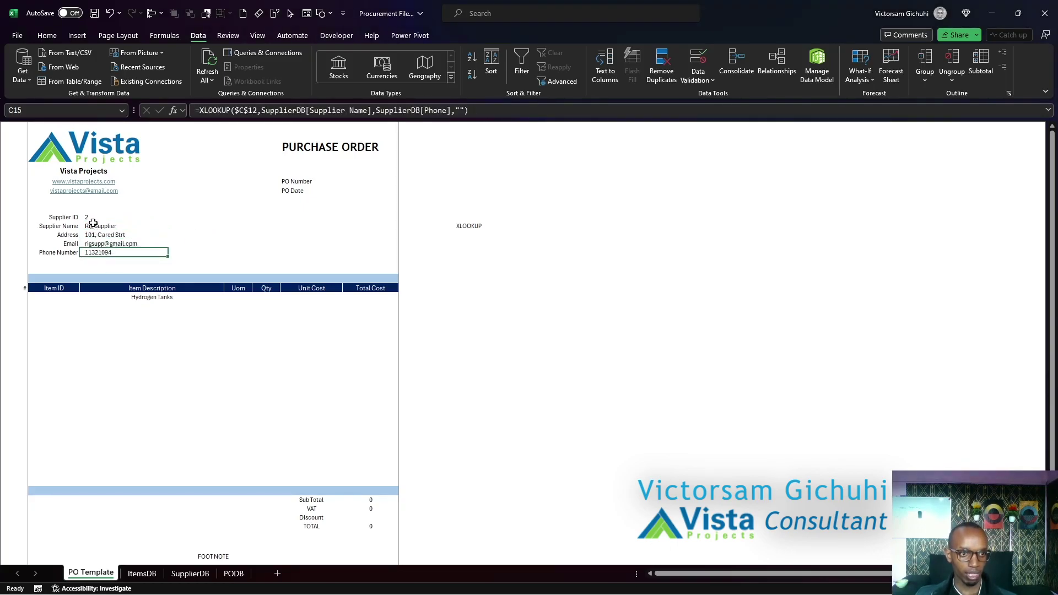
click(97, 226)
click(91, 217)
click(140, 227)
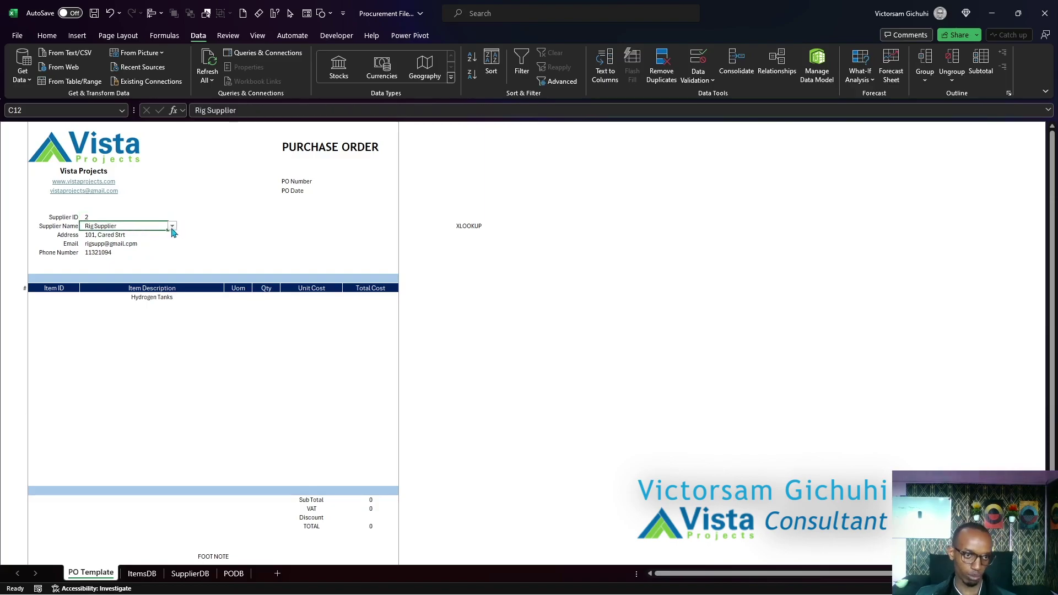
click(172, 226)
click(149, 256)
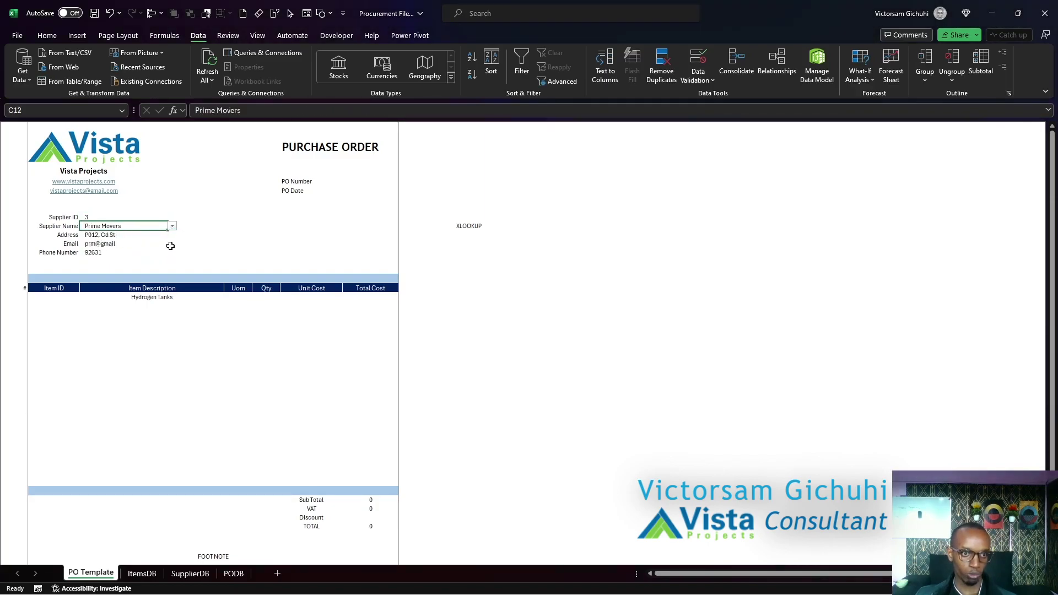
click(103, 217)
click(106, 234)
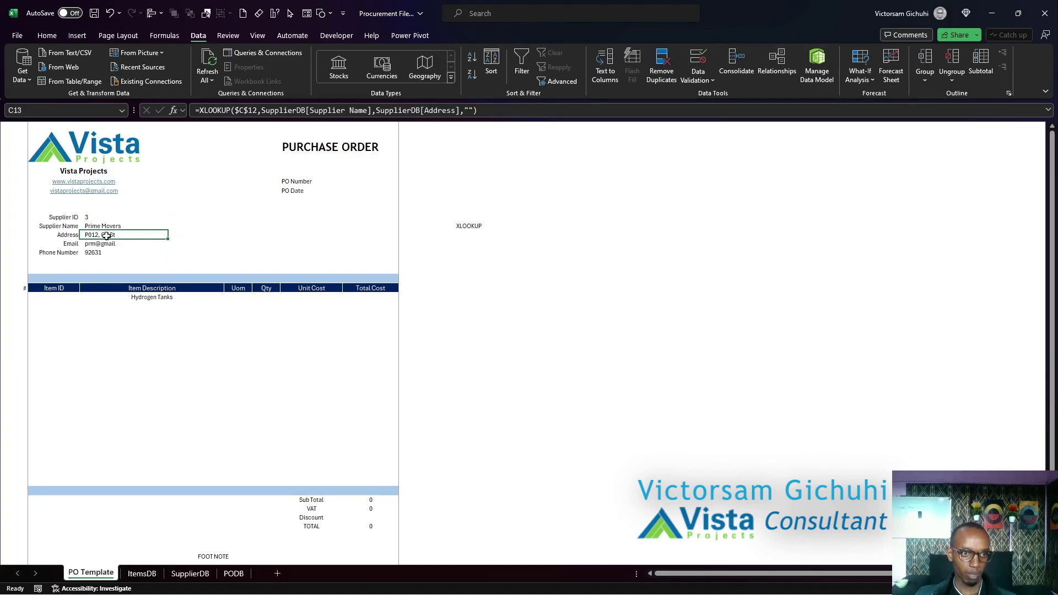
click(105, 244)
click(101, 252)
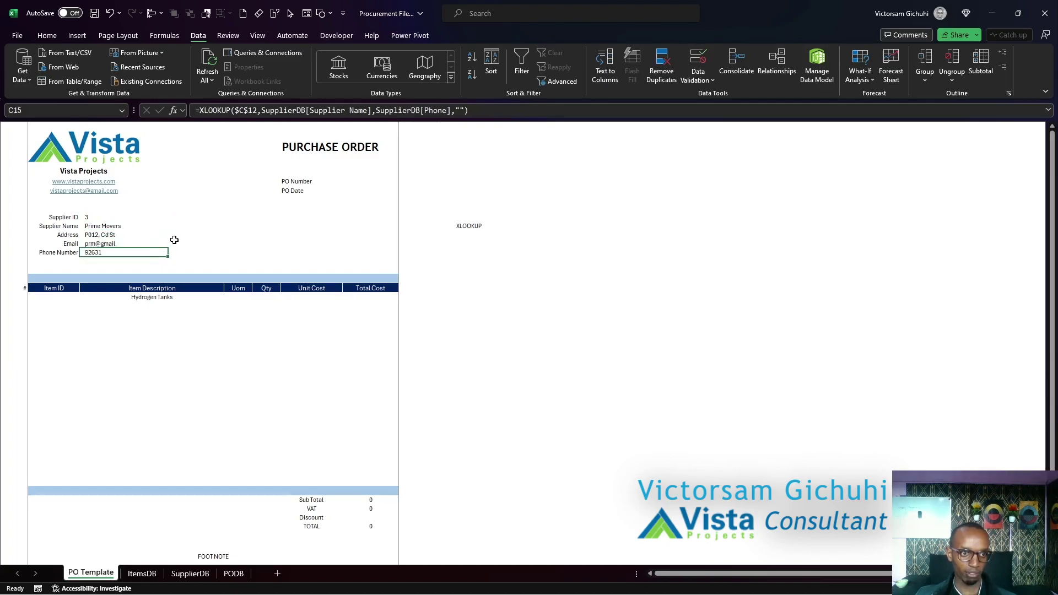